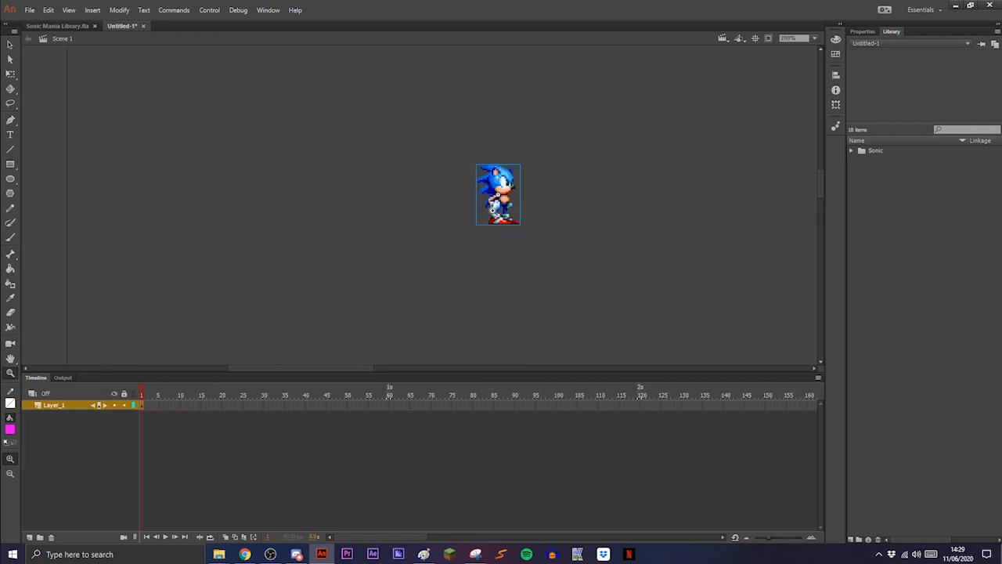
# Try stretching the Sonic sprite horizontally and vertically with the Free Transform tool
pyautogui.click(13, 75)
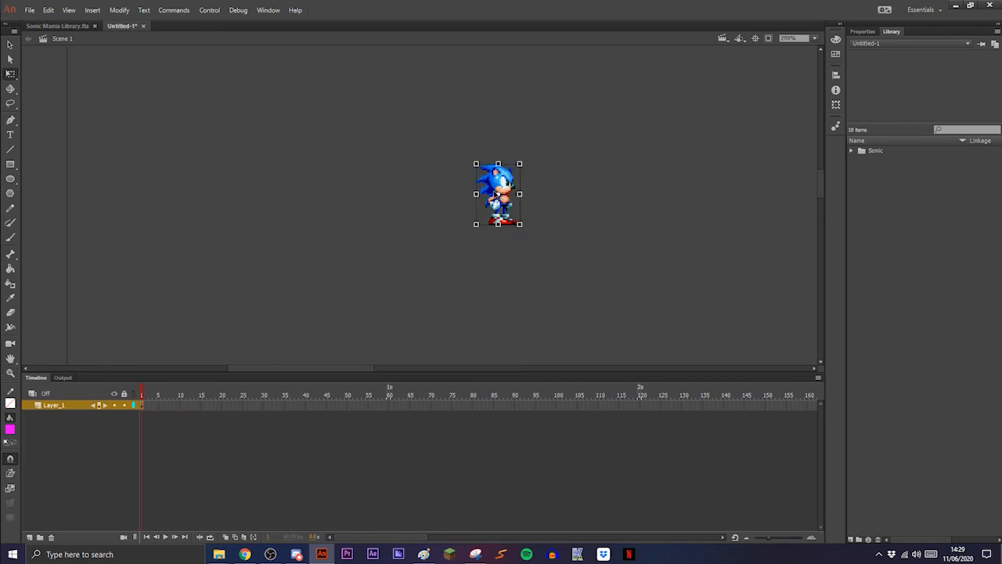
pyautogui.moveTo(510, 194)
pyautogui.mouseDown()
pyautogui.moveTo(537, 197)
pyautogui.moveTo(505, 192)
pyautogui.moveTo(531, 184)
pyautogui.moveTo(507, 189)
pyautogui.mouseUp()
pyautogui.moveTo(522, 194); pyautogui.dragTo(549, 195)
pyautogui.moveTo(499, 165)
pyautogui.mouseDown()
pyautogui.moveTo(499, 180)
pyautogui.moveTo(498, 160)
pyautogui.mouseUp()
pyautogui.hotkey('ctrl', 'z')
pyautogui.hotkey('ctrl', 'z')
pyautogui.hotkey('ctrl', 'z')
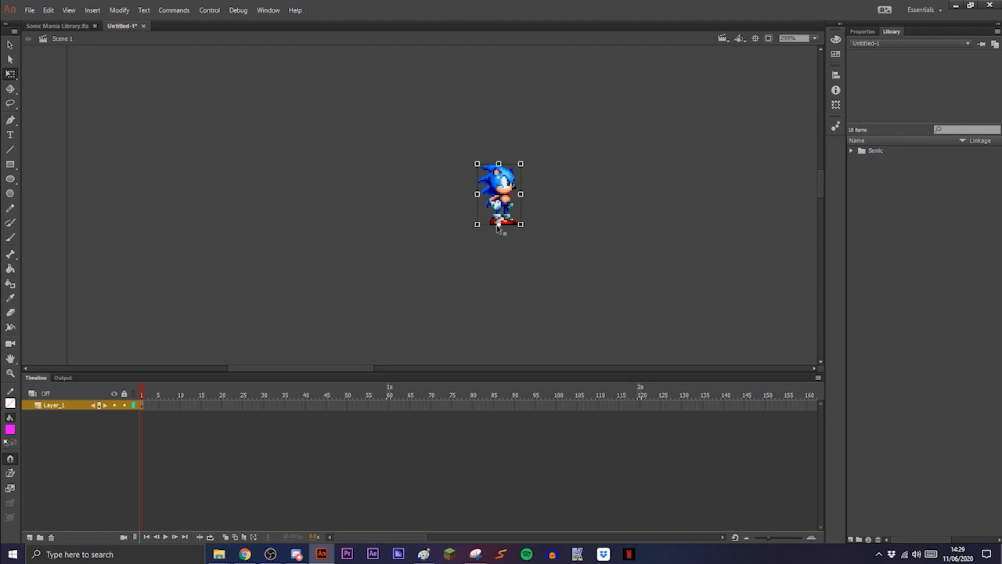
# Try squashing the sprite around a transform point at its feet, then undo the transformations
pyautogui.moveTo(499, 164); pyautogui.dragTo(546, 198)
pyautogui.hotkey('ctrl', 'z')
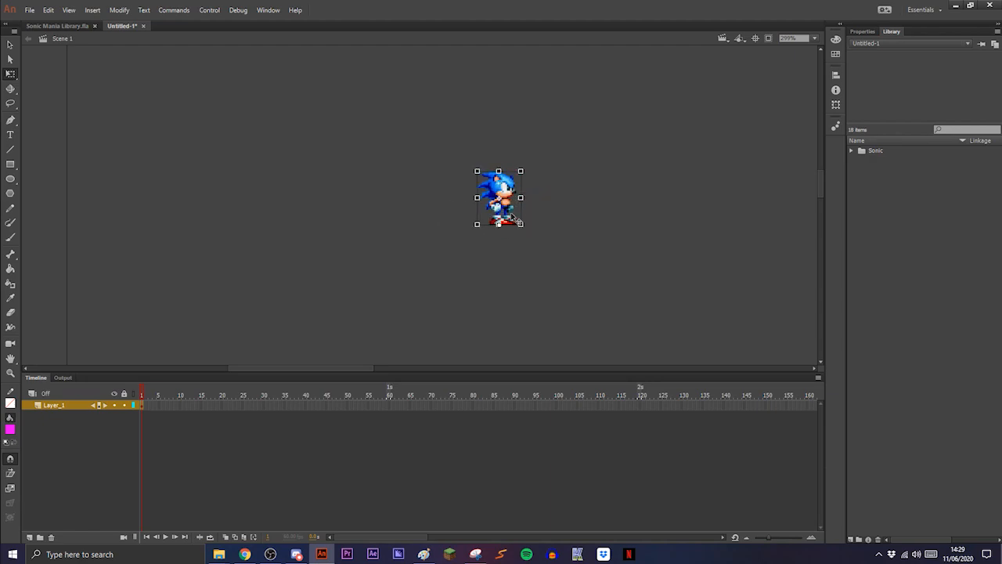
pyautogui.moveTo(529, 197); pyautogui.dragTo(511, 213)
pyautogui.hotkey('ctrl', 'z')
pyautogui.hotkey('ctrl', 'z')
pyautogui.hotkey('ctrl', 'z')
pyautogui.hotkey('ctrl', 'z')
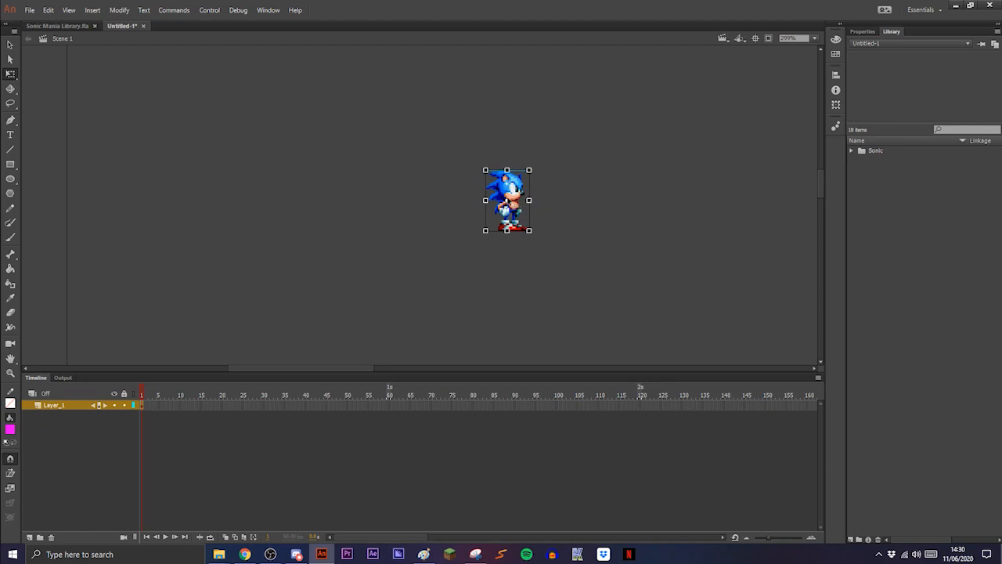
# Try rotating the Sonic sprite with the Free Transform tool, undo it and deselect the sprite
pyautogui.click(10, 372)
pyautogui.click(541, 216)
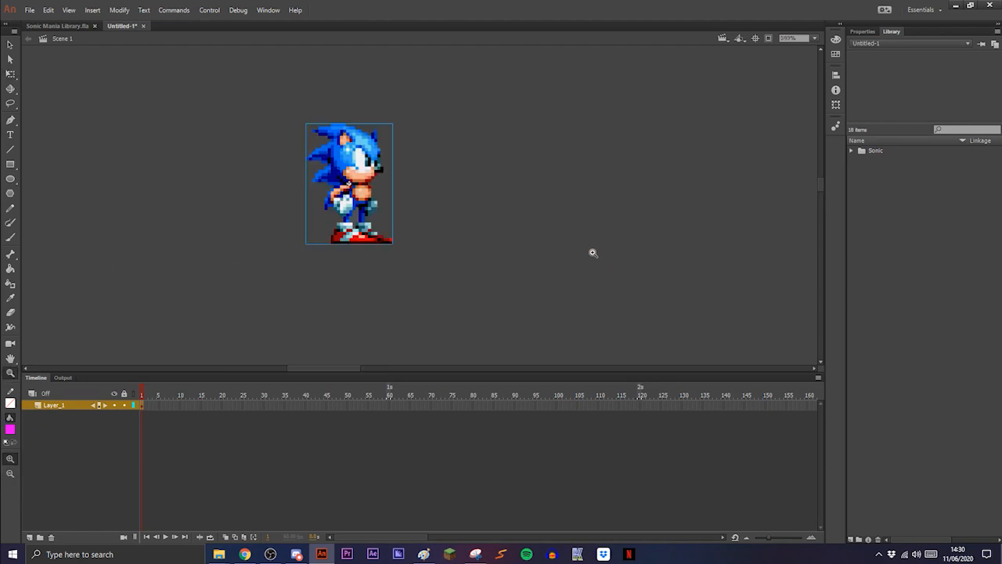
pyautogui.click(10, 74)
pyautogui.moveTo(320, 368); pyautogui.dragTo(309, 368)
pyautogui.moveTo(535, 248); pyautogui.dragTo(536, 224)
pyautogui.hotkey('ctrl', 'z')
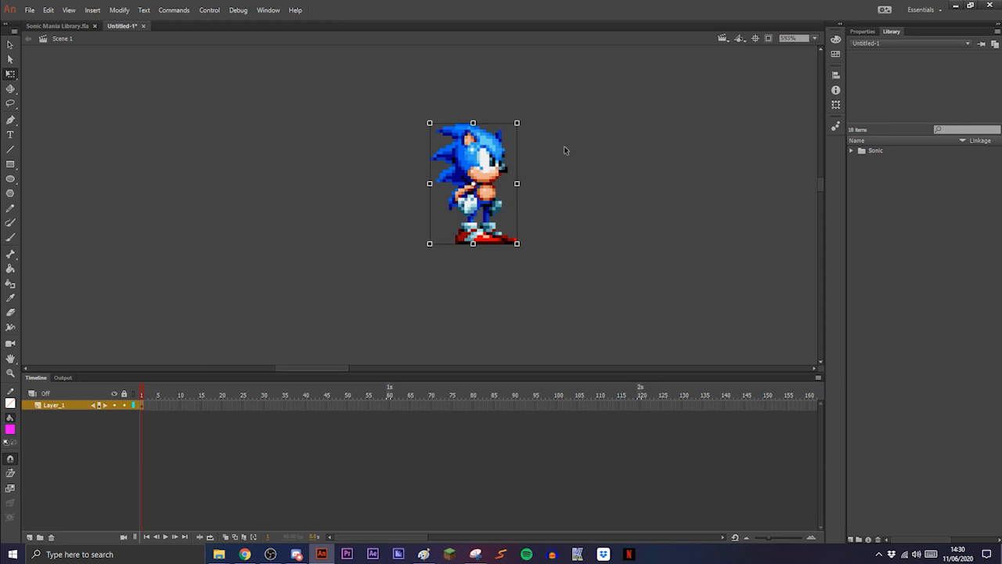
pyautogui.click(645, 145)
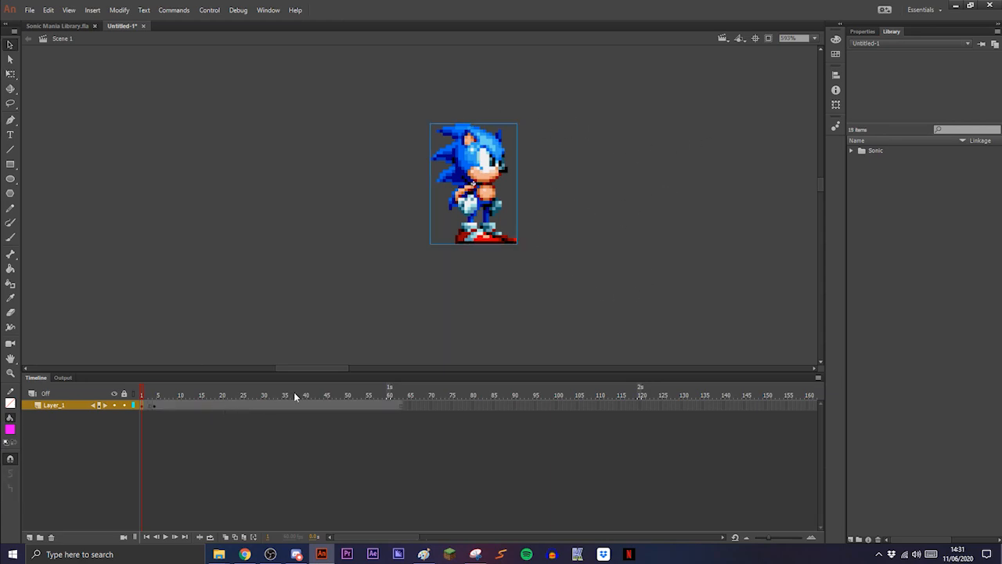
# Play the Sonic animation on the timeline from frame 1 to review its motion
pyautogui.click(390, 291)
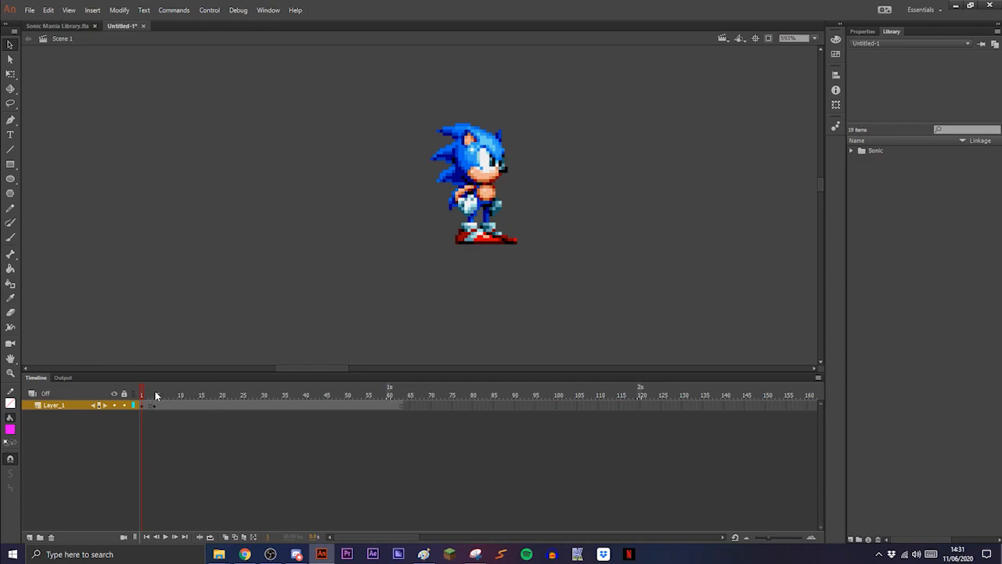
pyautogui.click(164, 537)
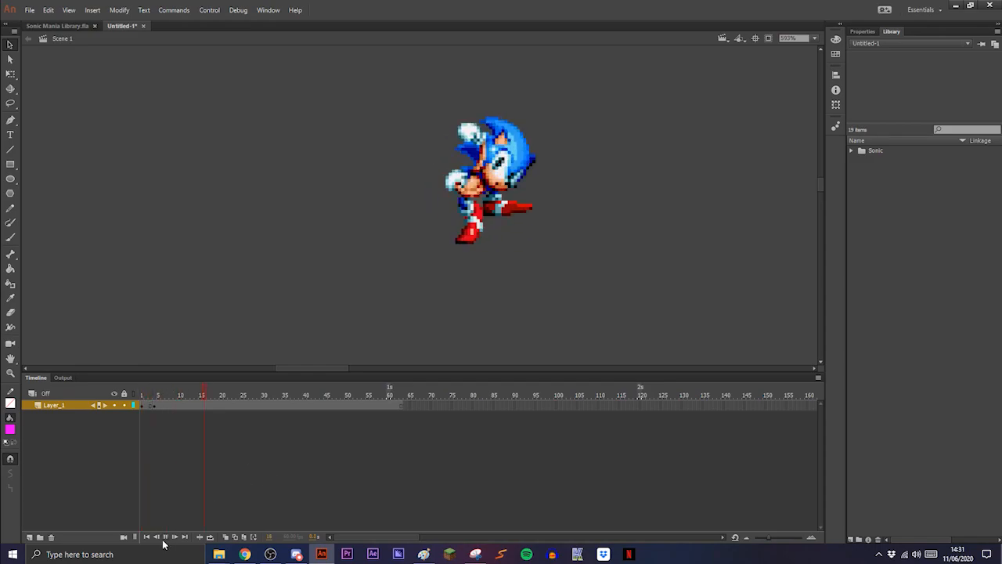
pyautogui.click(167, 537)
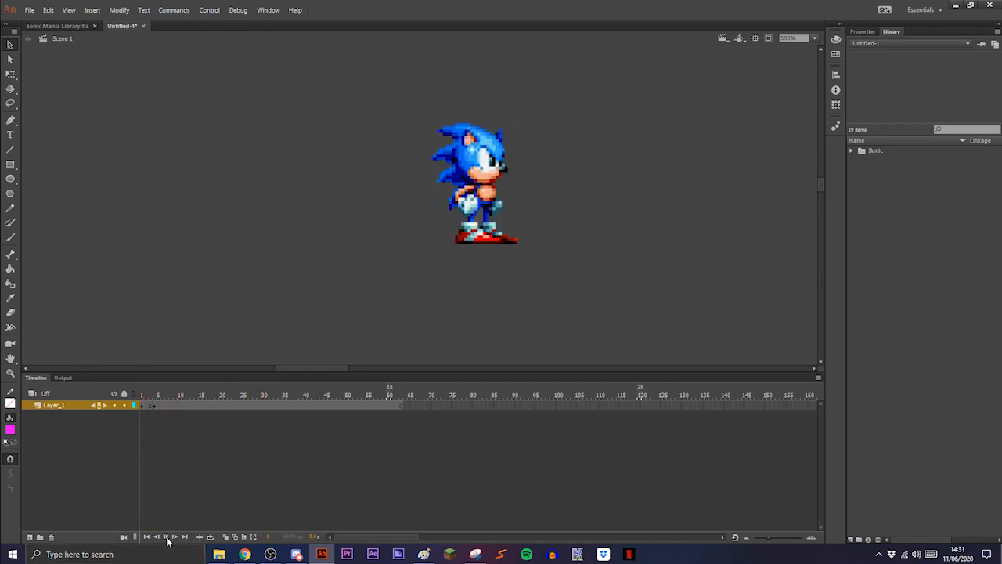
pyautogui.moveTo(162, 393); pyautogui.dragTo(130, 398)
pyautogui.click(168, 537)
# Insert a keyframe at frame 3 of Layer_1, just before the second pose
pyautogui.click(10, 373)
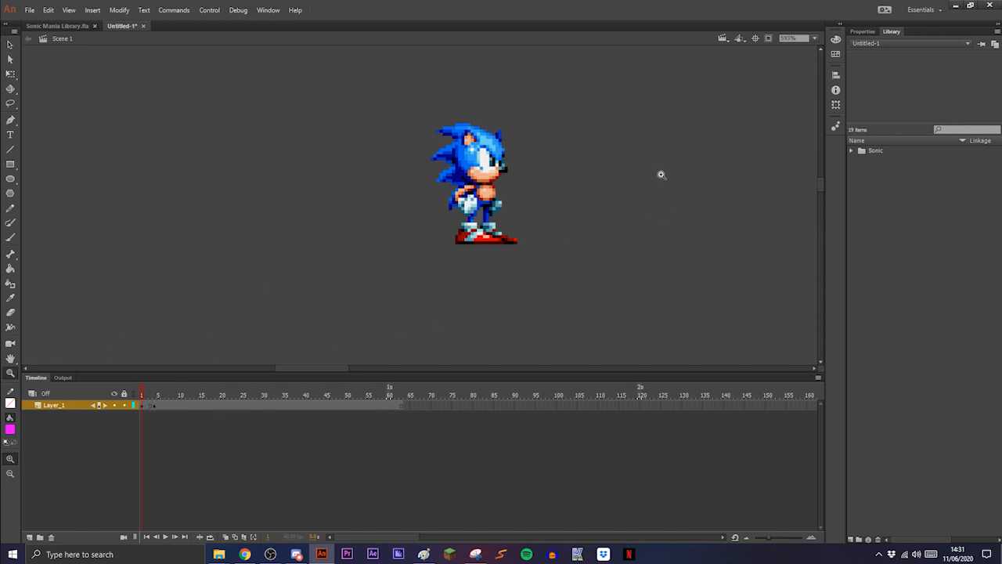
pyautogui.click(557, 224)
pyautogui.click(11, 47)
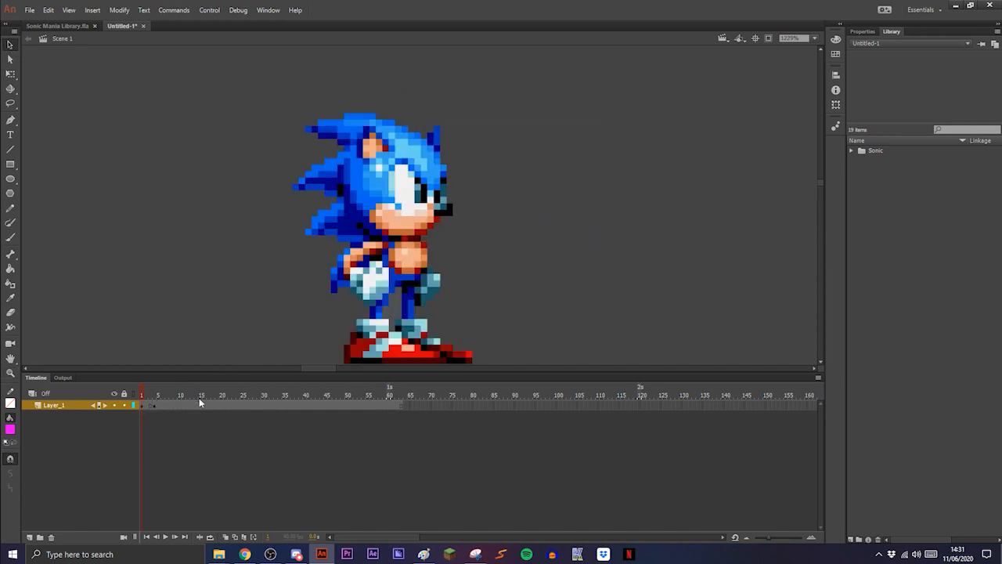
pyautogui.click(143, 406)
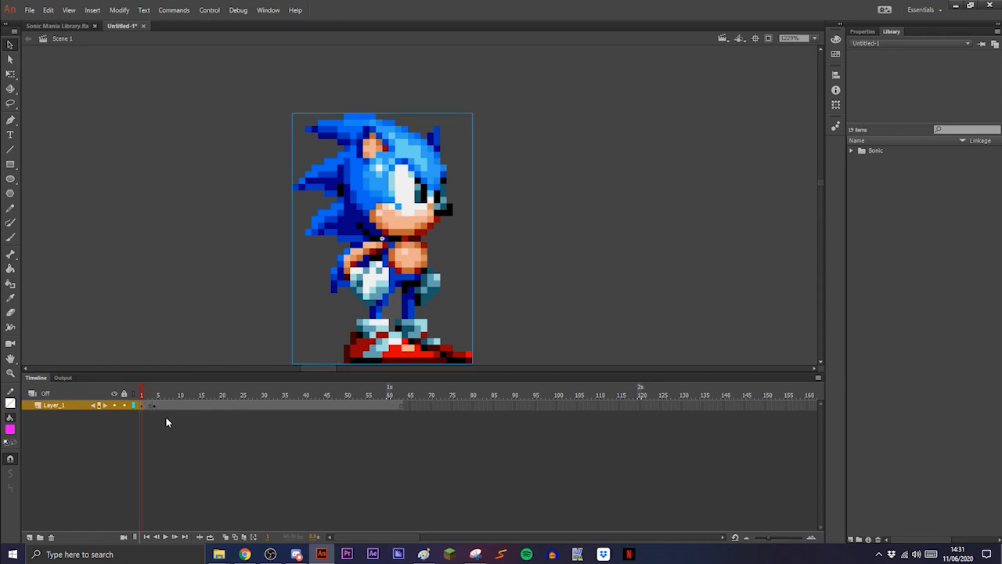
pyautogui.click(10, 74)
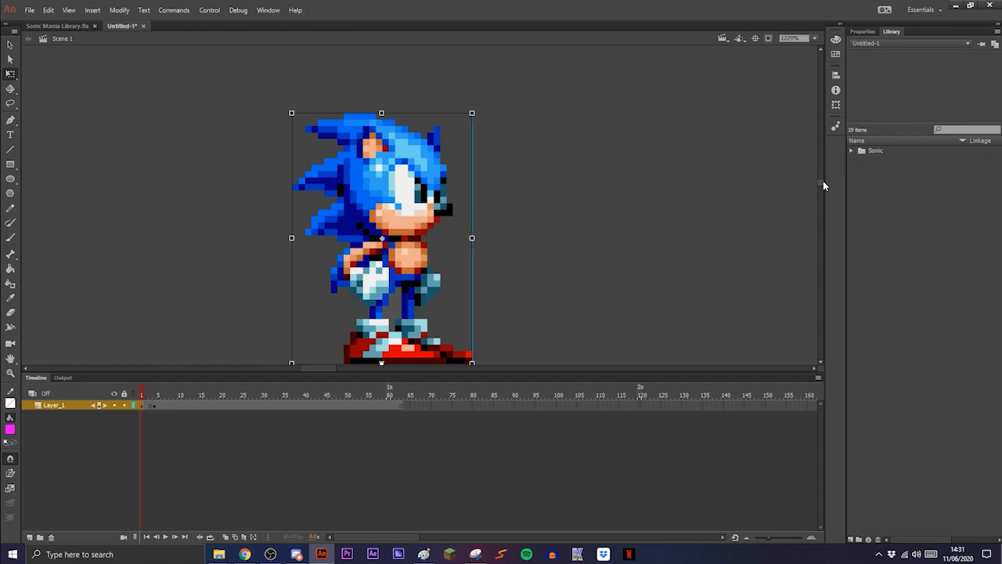
pyautogui.scroll(-2, 822, 182)
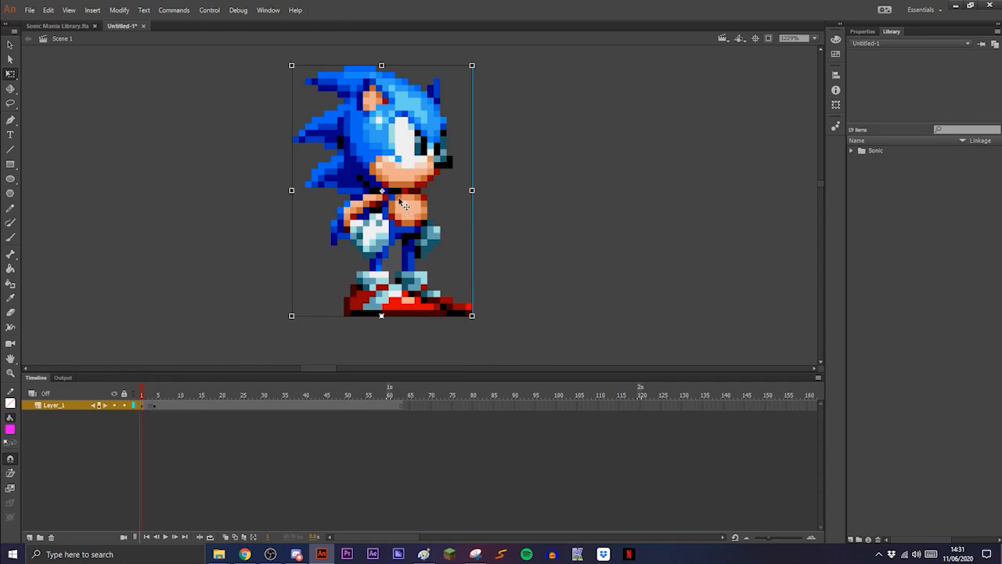
pyautogui.click(153, 406)
pyautogui.rightClick(153, 406)
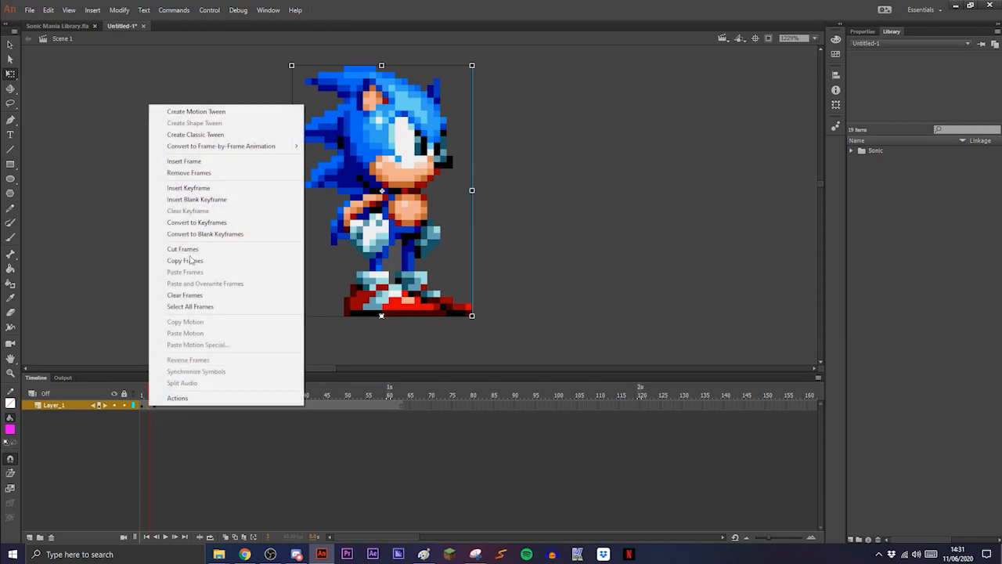
pyautogui.click(190, 188)
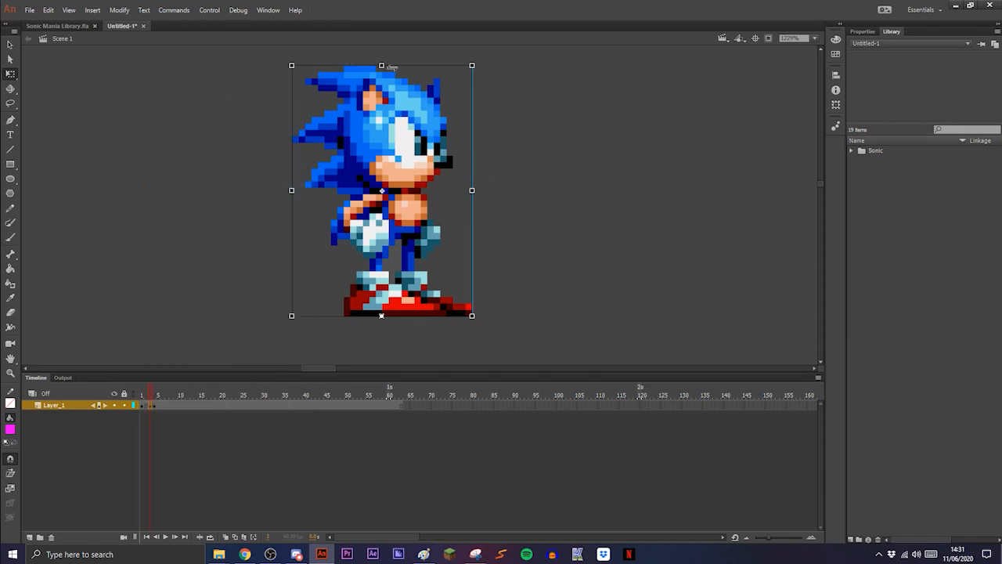
# Squash the sprite slightly from its head downward on frame 3, keeping the feet in place, and turn on onion skinning
pyautogui.moveTo(382, 65); pyautogui.dragTo(381, 70)
pyautogui.hotkey('ctrl', 'z')
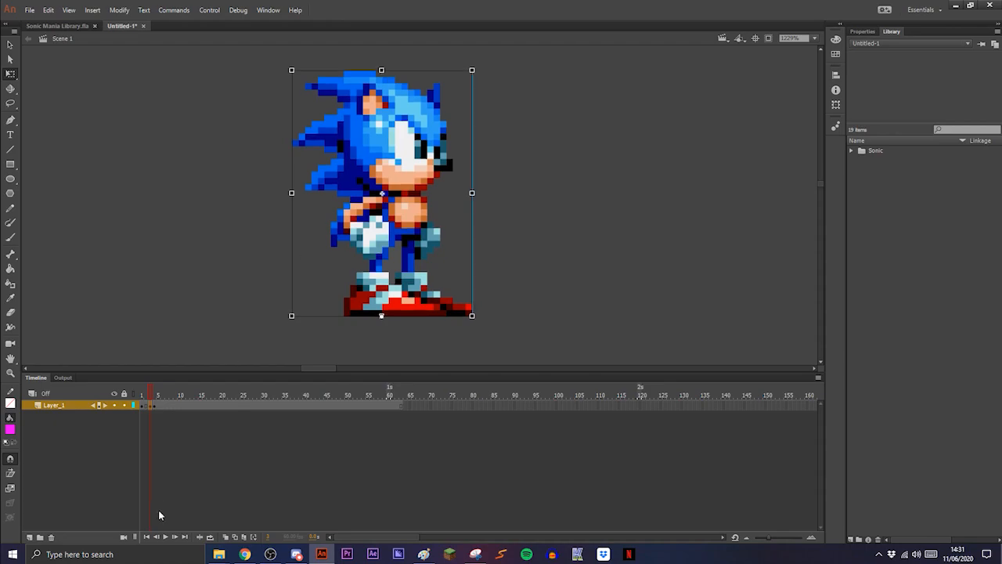
pyautogui.click(223, 539)
pyautogui.moveTo(156, 390); pyautogui.dragTo(151, 390)
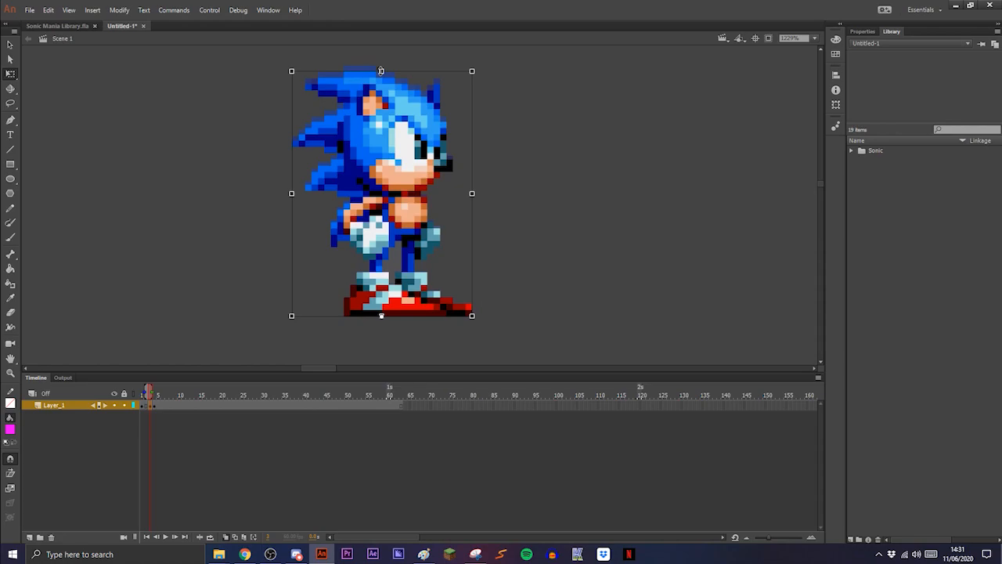
# Create a classic tween between the keyframes at frames 1 and 3
pyautogui.click(582, 104)
pyautogui.rightClick(145, 406)
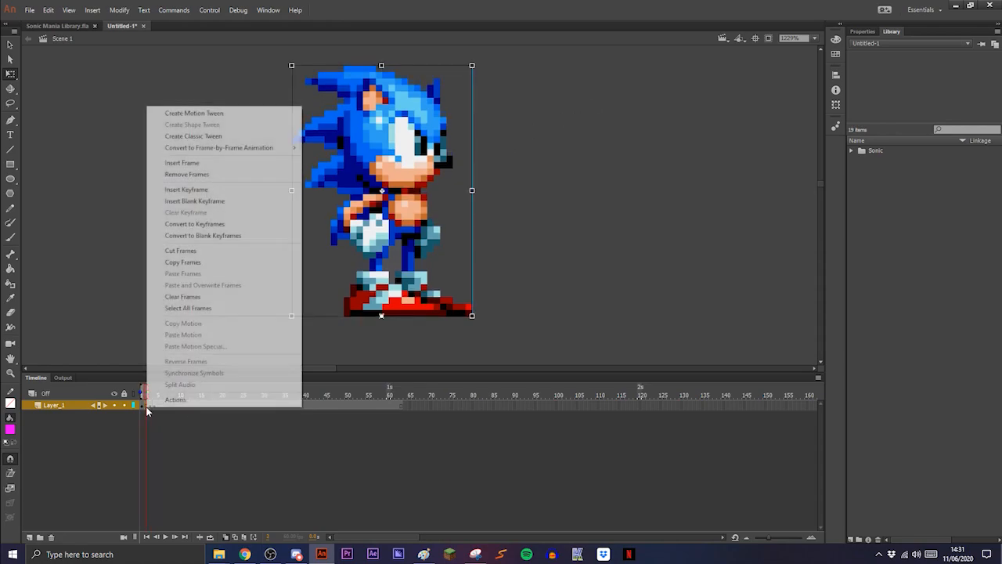
pyautogui.click(212, 135)
# Step through the first tweened frames and play the animation from frame 1 to check the squash
pyautogui.moveTo(145, 394); pyautogui.dragTo(124, 371)
pyautogui.press('.')
pyautogui.press('.')
pyautogui.press('.')
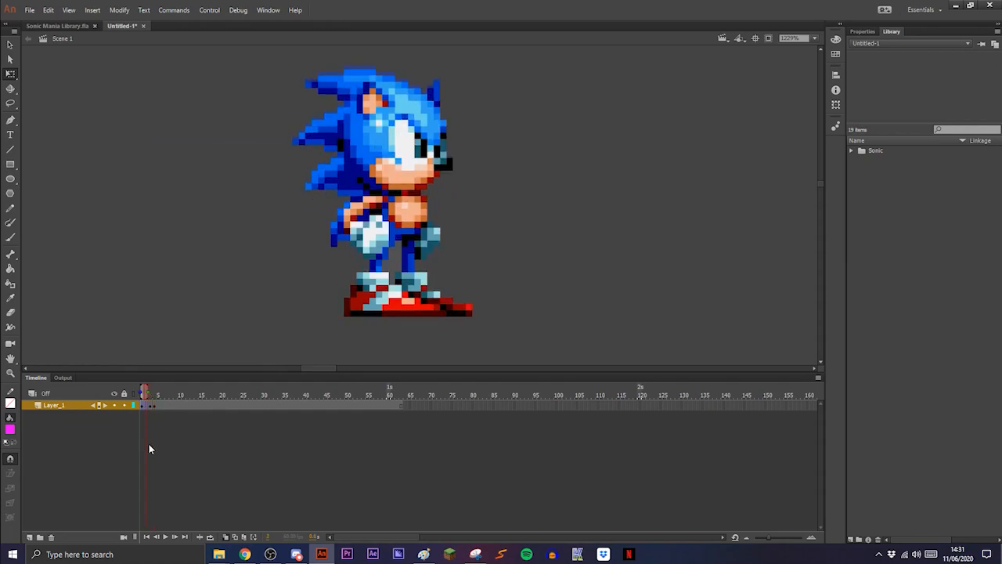
pyautogui.click(165, 536)
pyautogui.moveTo(172, 395); pyautogui.dragTo(139, 449)
pyautogui.click(165, 537)
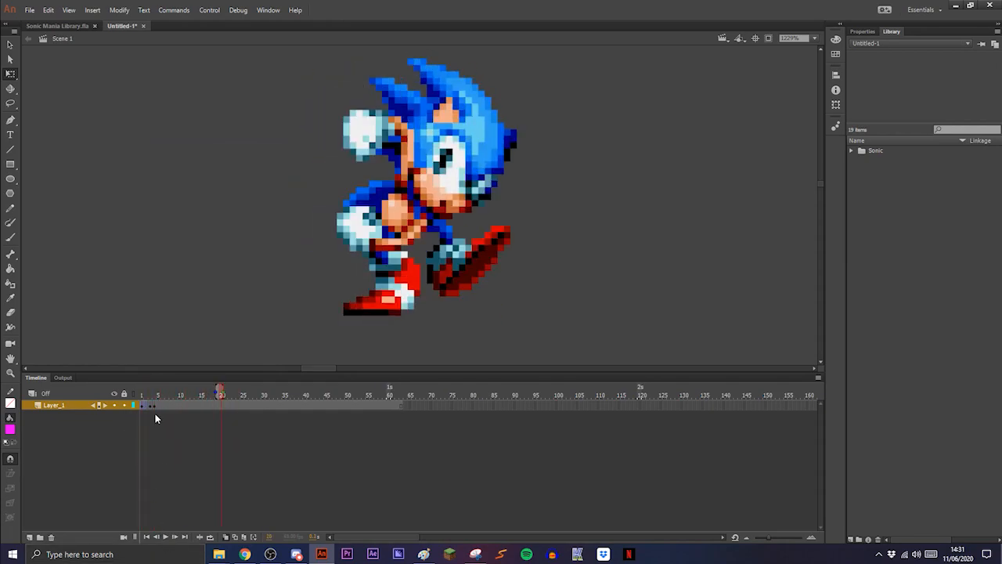
# Insert a keyframe at frame 6 of Layer_1 for the second Sonic pose
pyautogui.click(152, 405)
pyautogui.click(159, 406)
pyautogui.click(162, 406)
pyautogui.click(155, 405)
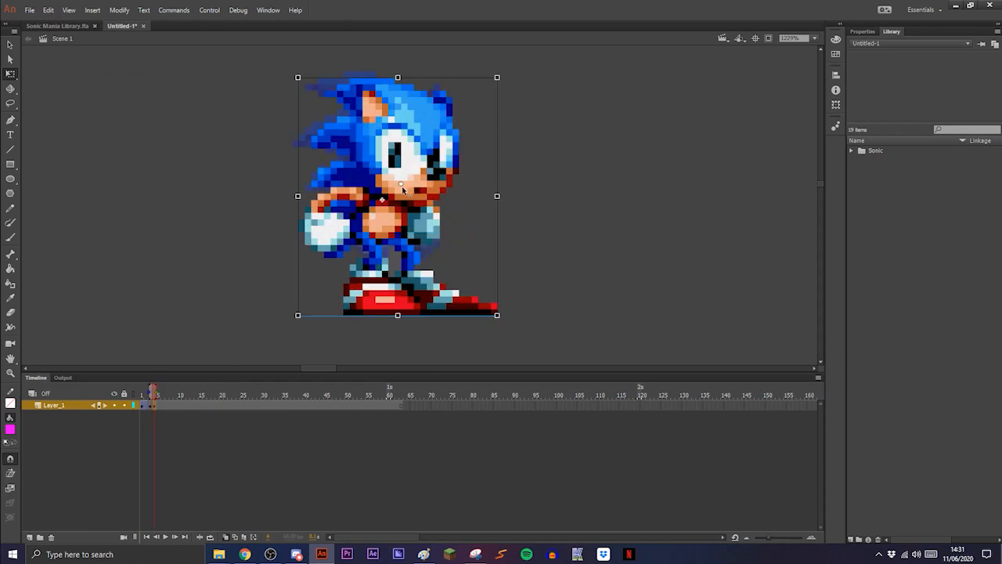
pyautogui.click(162, 406)
pyautogui.rightClick(162, 407)
pyautogui.click(208, 187)
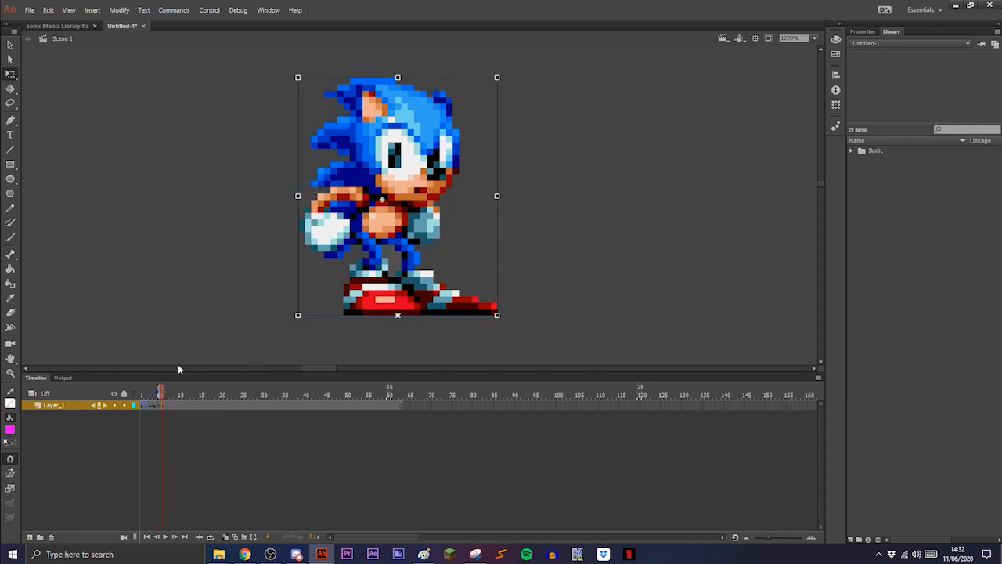
# Squash the second pose slightly from its head downward on frame 4 and create a classic tween up to frame 6
pyautogui.press(',')
pyautogui.press(',')
pyautogui.press('.')
pyautogui.press('.')
pyautogui.press(',')
pyautogui.press(',')
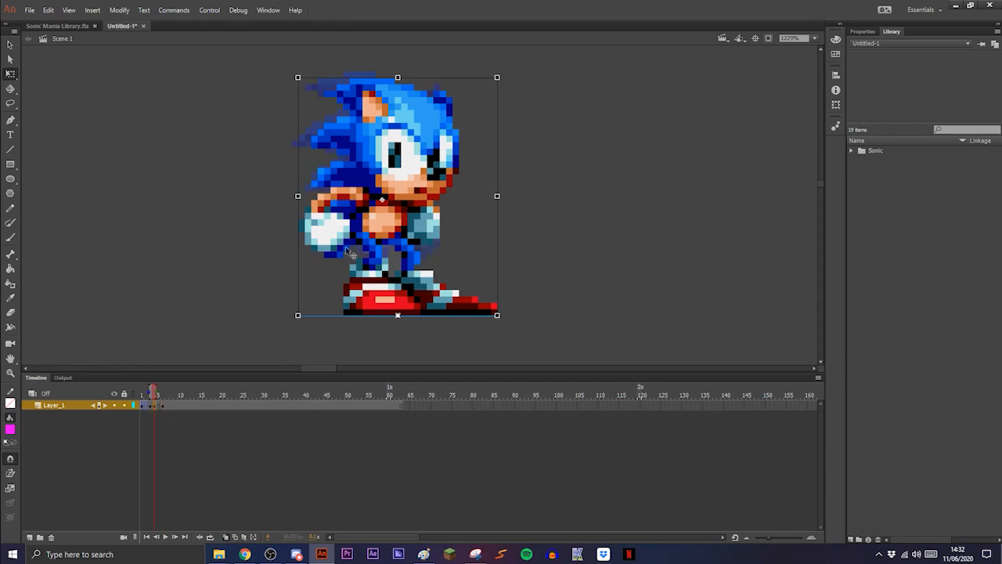
pyautogui.moveTo(394, 84); pyautogui.dragTo(394, 90)
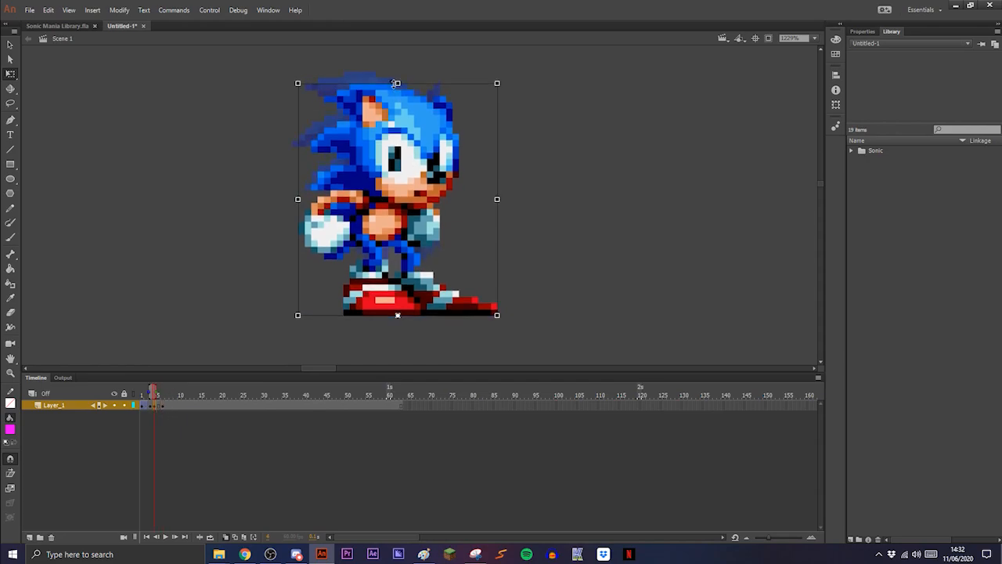
pyautogui.rightClick(162, 408)
pyautogui.click(215, 133)
# Play the animation to check the squash transition between the two poses
pyautogui.press('Return')
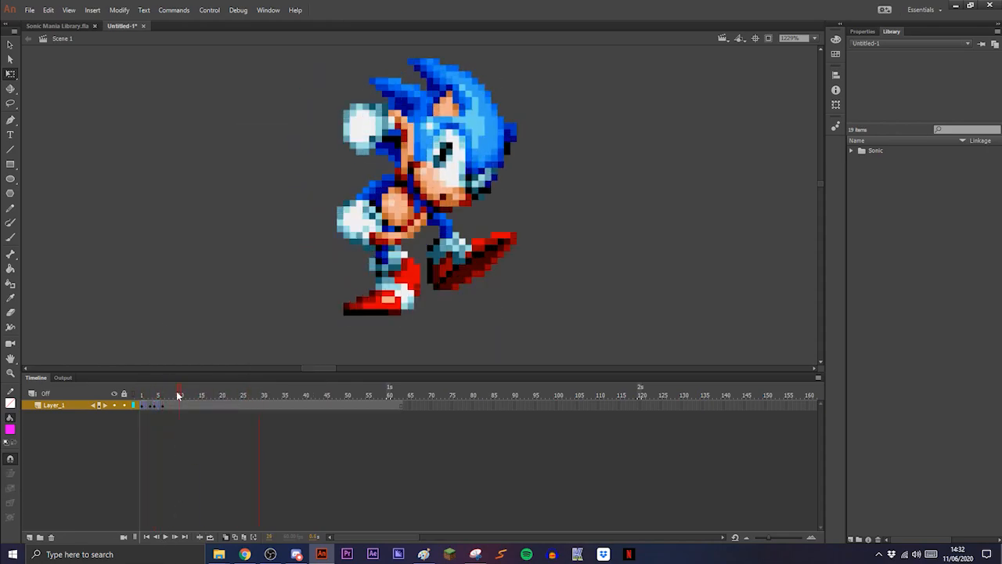
pyautogui.click(164, 537)
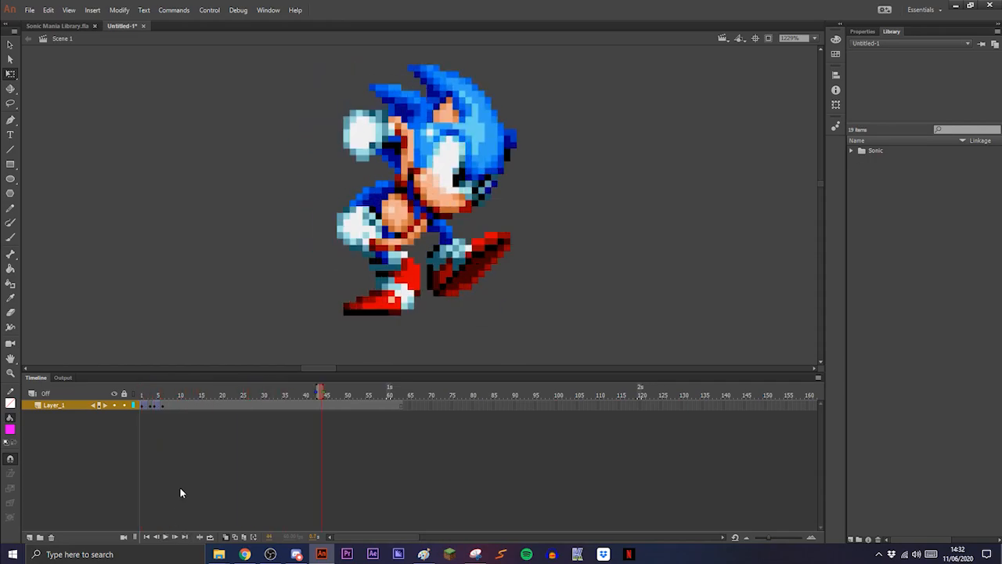
pyautogui.click(187, 403)
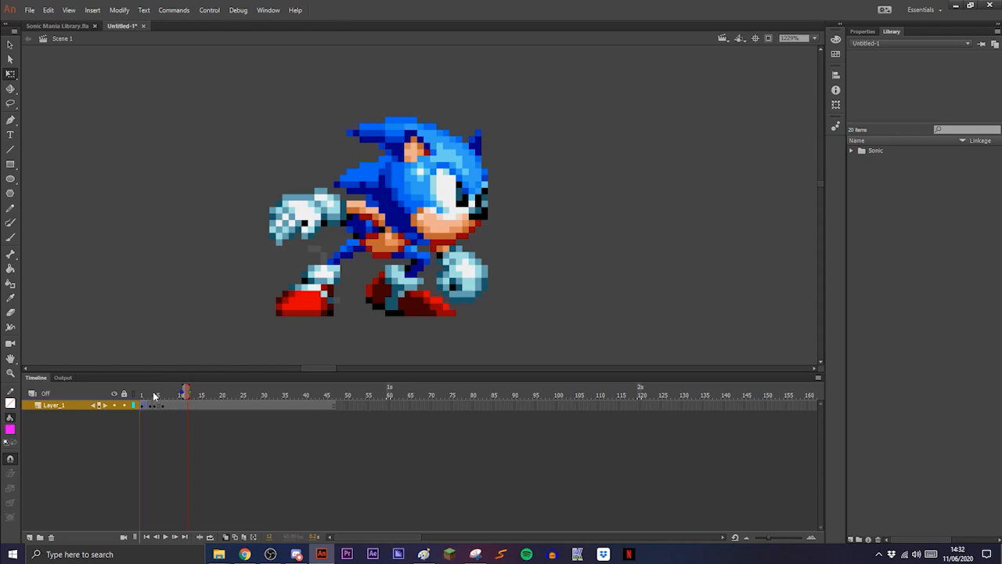
# Replay the animation with the crouched Sonic pose from frame 1
pyautogui.moveTo(159, 396); pyautogui.dragTo(108, 395)
pyautogui.click(164, 537)
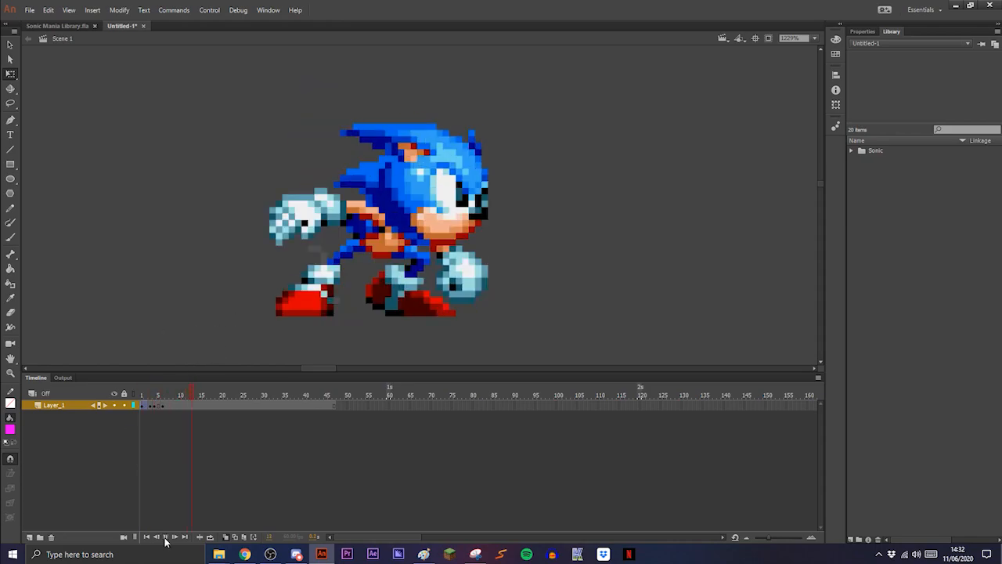
pyautogui.moveTo(178, 395); pyautogui.dragTo(143, 395)
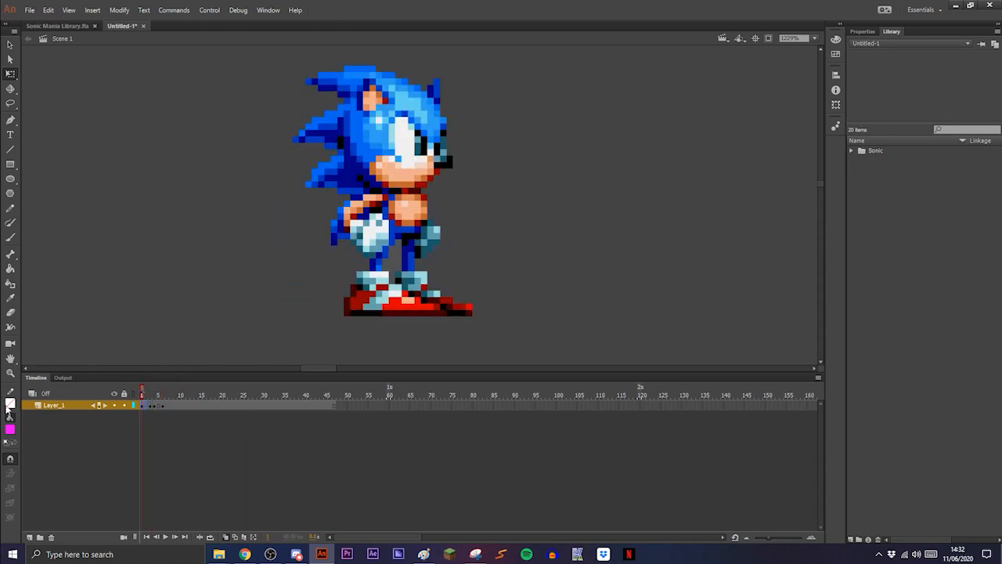
pyautogui.click(165, 537)
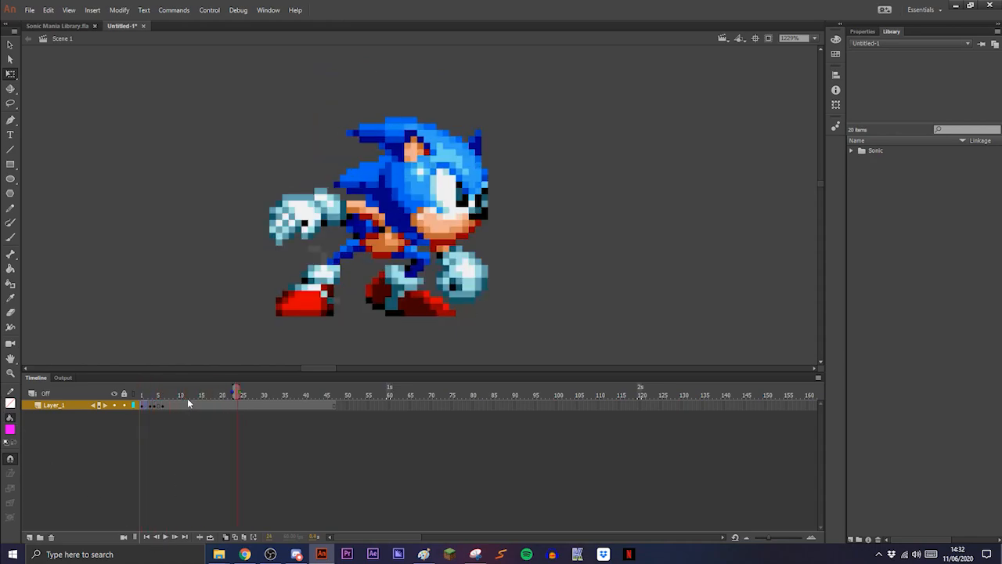
# Select the Sonic Sneak sprite at frame 6 and show its looping properties
pyautogui.click(158, 406)
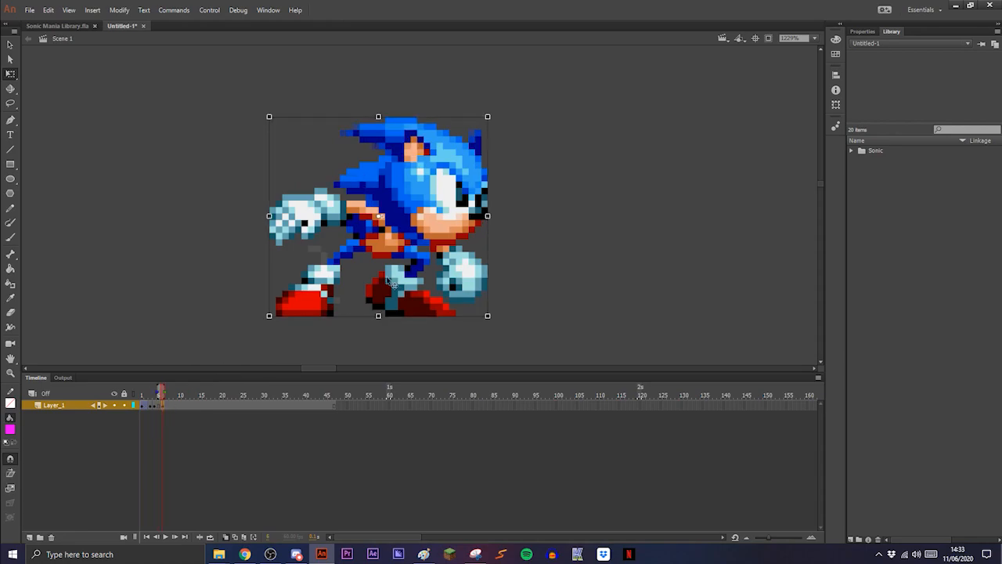
pyautogui.click(862, 32)
pyautogui.click(939, 163)
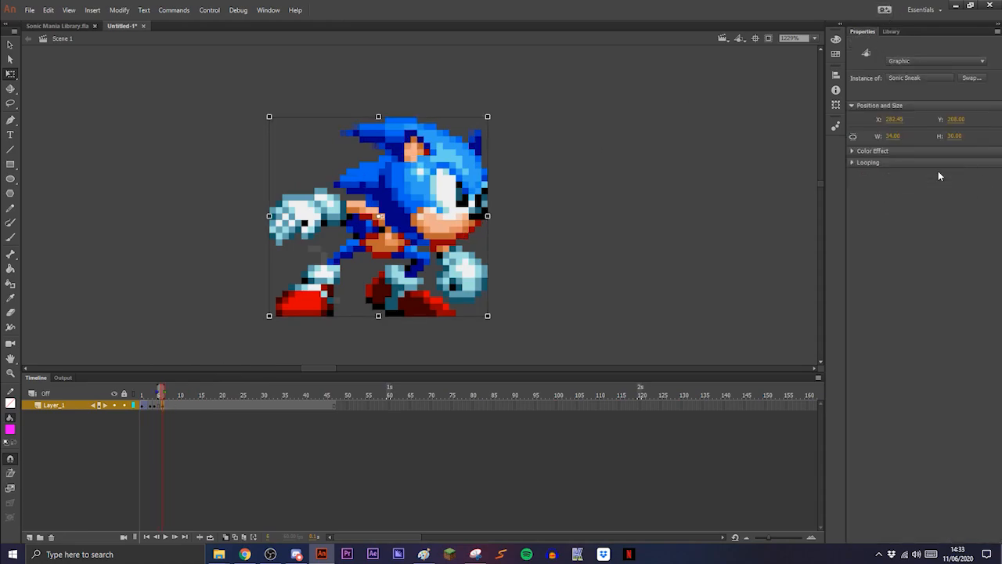
pyautogui.click(894, 162)
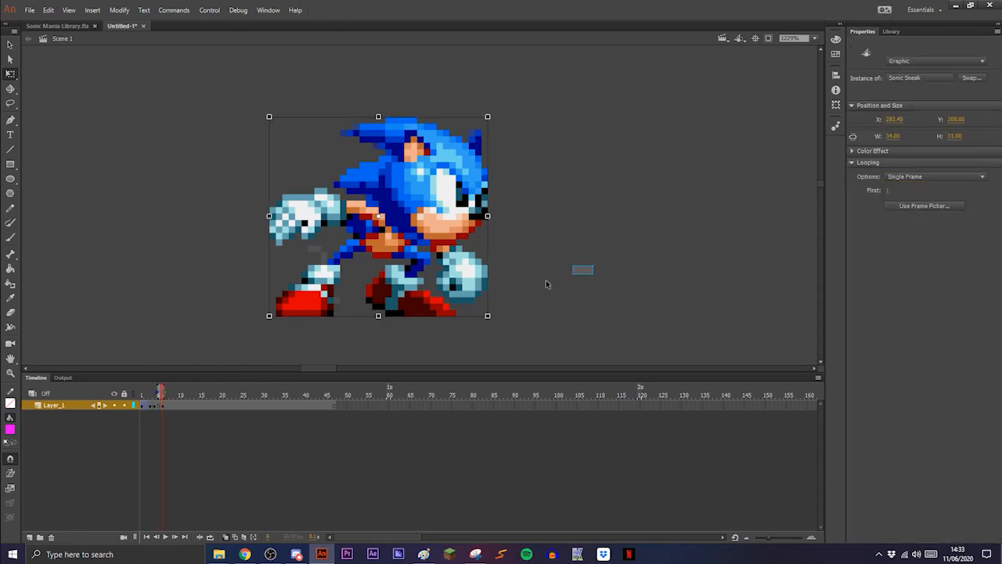
# Set the looping of the Sonic Sneak sprite on frame 4 to Single Frame
pyautogui.click(555, 276)
pyautogui.click(155, 406)
pyautogui.click(425, 206)
pyautogui.click(907, 177)
pyautogui.click(910, 211)
pyautogui.click(637, 205)
# Play the animation from frame 1 to check the transition into the crouched pose
pyautogui.moveTo(188, 393); pyautogui.dragTo(67, 401)
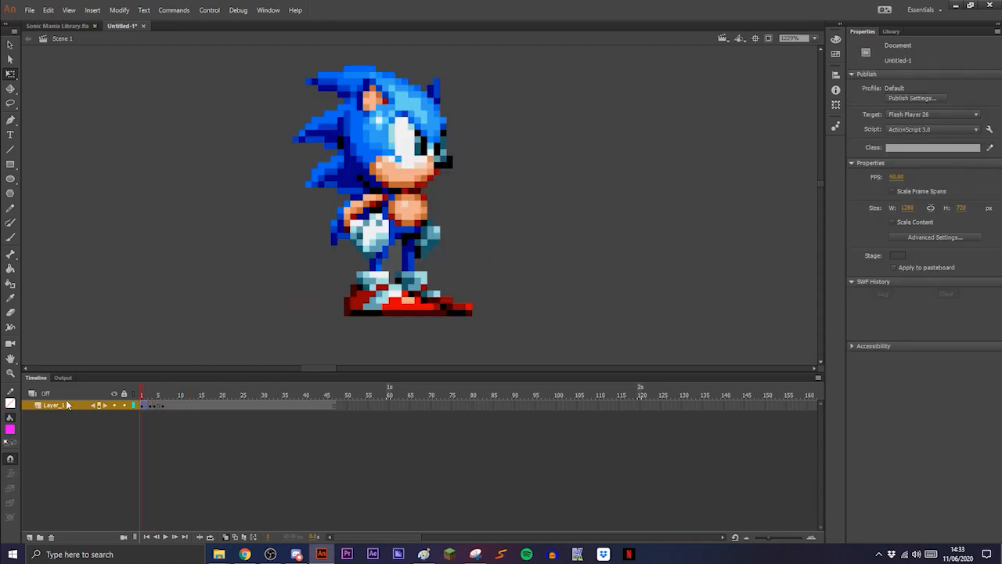
pyautogui.click(166, 537)
pyautogui.click(167, 538)
pyautogui.moveTo(181, 404); pyautogui.dragTo(146, 395)
# Clear the frame 6 keyframe, move the crouched sprite's transformation point to its bottom centre, and insert a new keyframe on frame 6
pyautogui.click(156, 403)
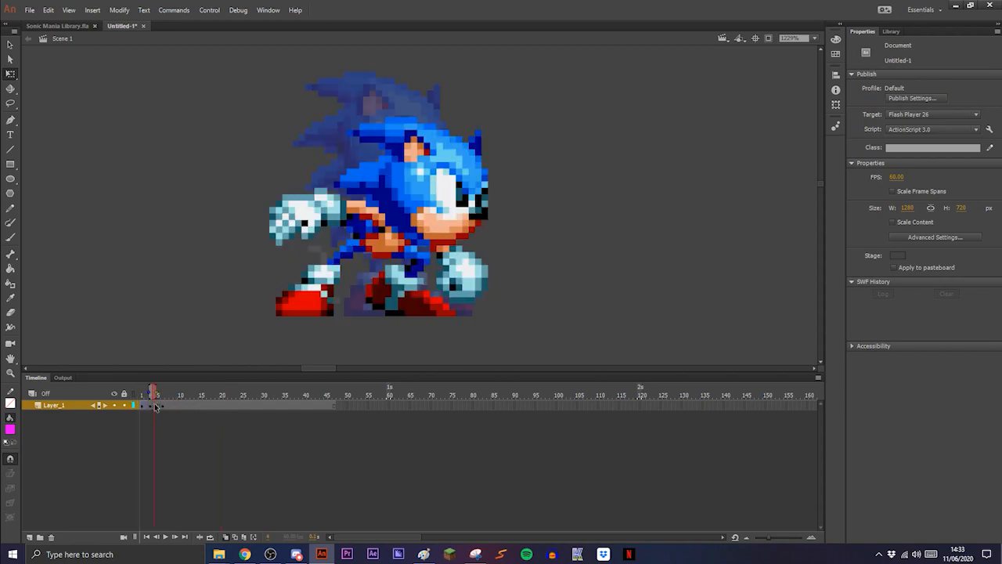
pyautogui.click(161, 405)
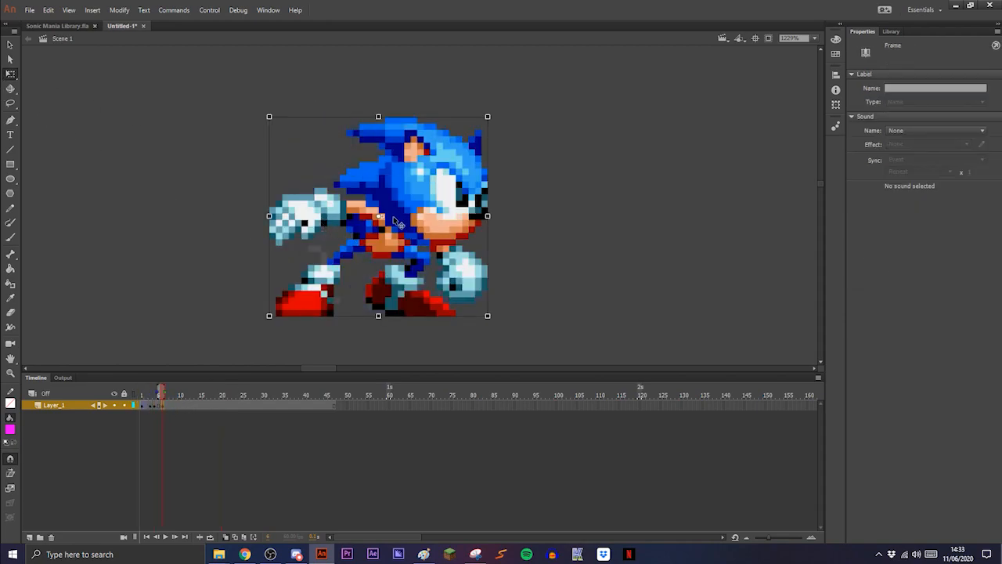
pyautogui.rightClick(162, 405)
pyautogui.click(203, 212)
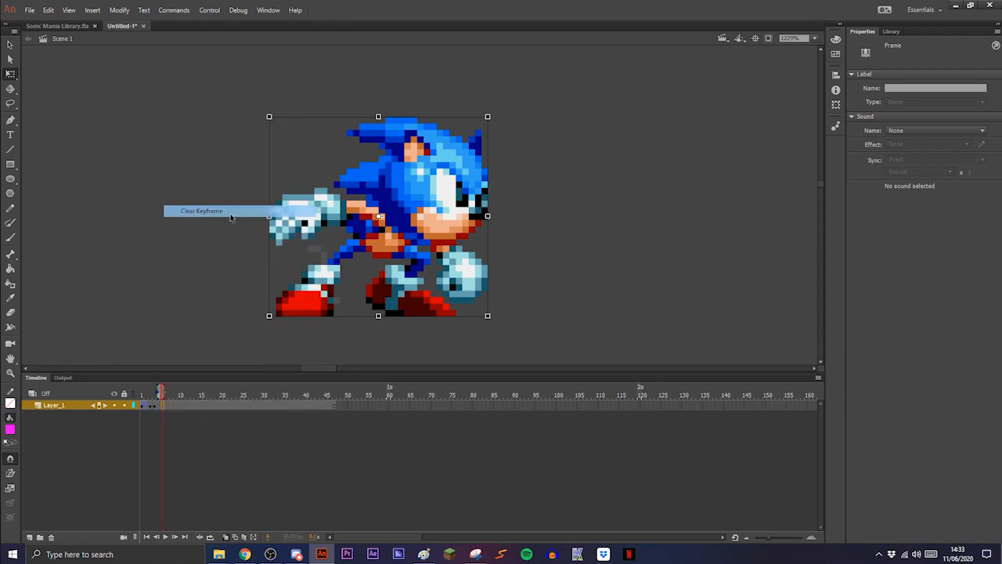
pyautogui.click(407, 215)
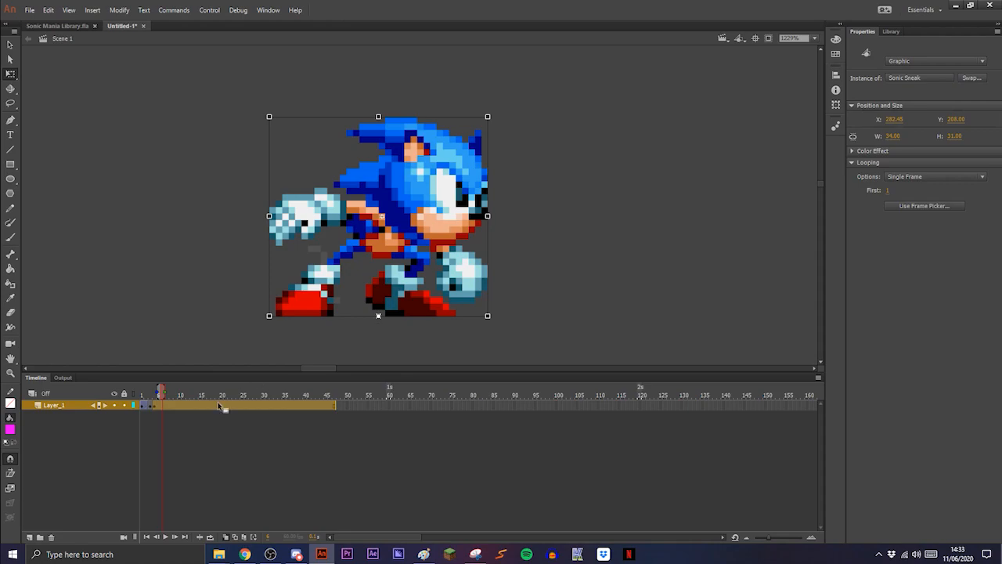
pyautogui.rightClick(164, 410)
pyautogui.click(215, 185)
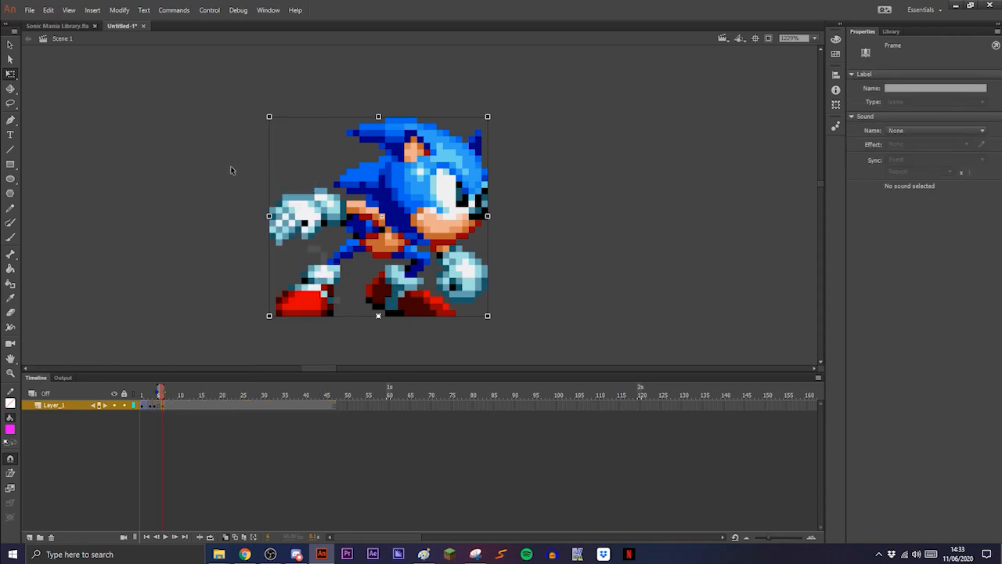
# Stretch the crouched Sonic on frame 4 upward to about 37.1 px tall and create a classic tween to frame 6
pyautogui.moveTo(163, 395); pyautogui.dragTo(154, 427)
pyautogui.click(152, 405)
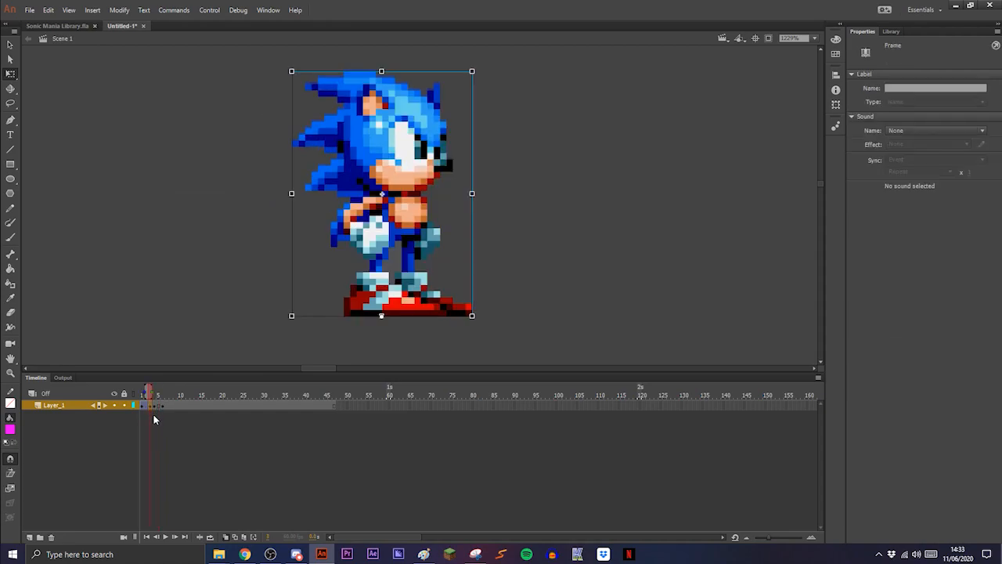
pyautogui.click(155, 407)
pyautogui.moveTo(379, 116); pyautogui.dragTo(378, 77)
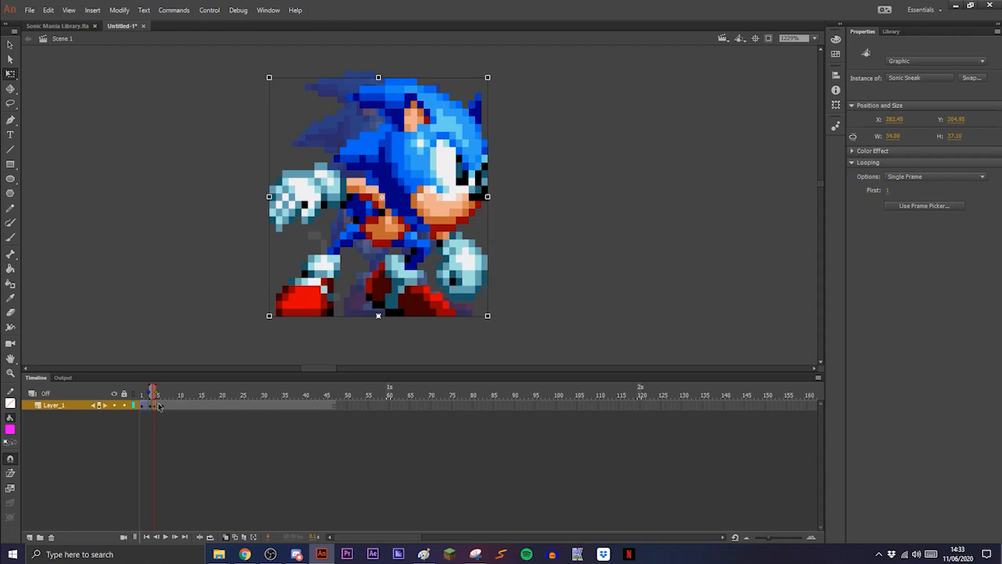
pyautogui.rightClick(158, 407)
pyautogui.click(217, 132)
# Play the animation from frame 1 and compare the poses on frames 3 and 4
pyautogui.moveTo(164, 390); pyautogui.dragTo(142, 398)
pyautogui.click(170, 539)
pyautogui.click(151, 404)
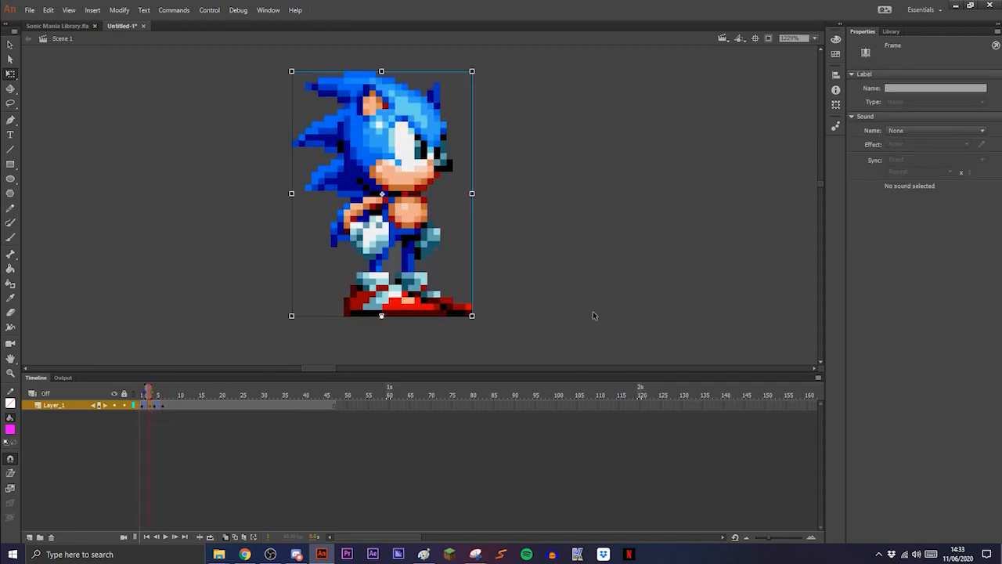
pyautogui.click(192, 249)
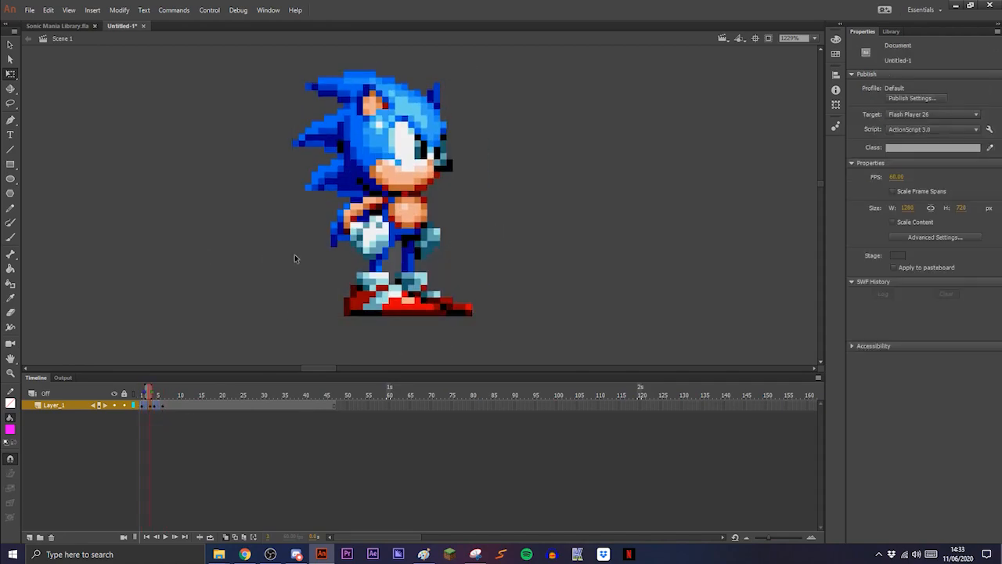
pyautogui.press('.')
pyautogui.click(400, 159)
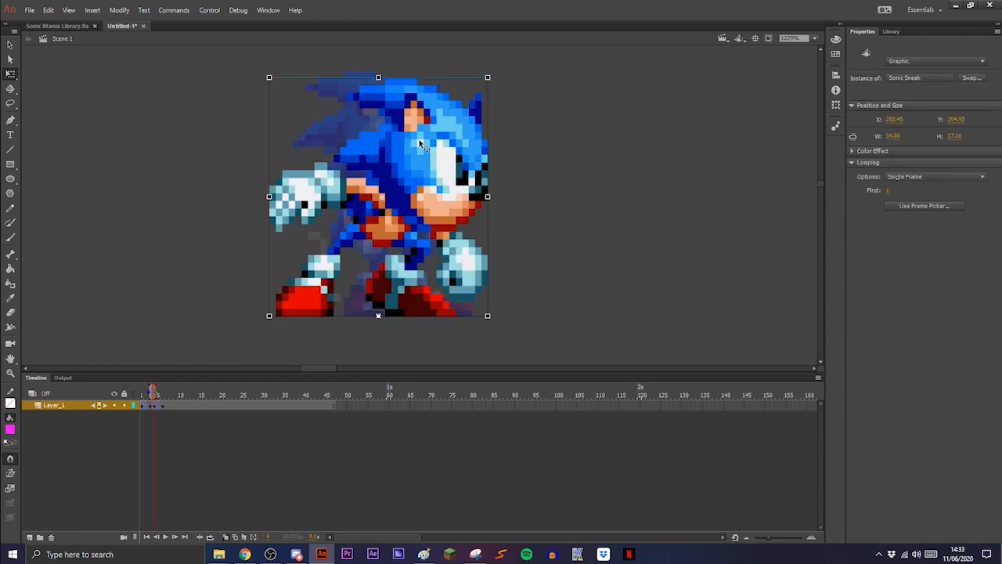
# Skew the standing Sonic on frame 3 forward from its top edge, keeping the feet in place
pyautogui.click(413, 84)
pyautogui.moveTo(428, 71)
pyautogui.mouseDown()
pyautogui.moveTo(456, 71)
pyautogui.moveTo(440, 73)
pyautogui.mouseUp()
pyautogui.moveTo(440, 77)
pyautogui.mouseDown()
pyautogui.moveTo(411, 72)
pyautogui.moveTo(454, 71)
pyautogui.mouseUp()
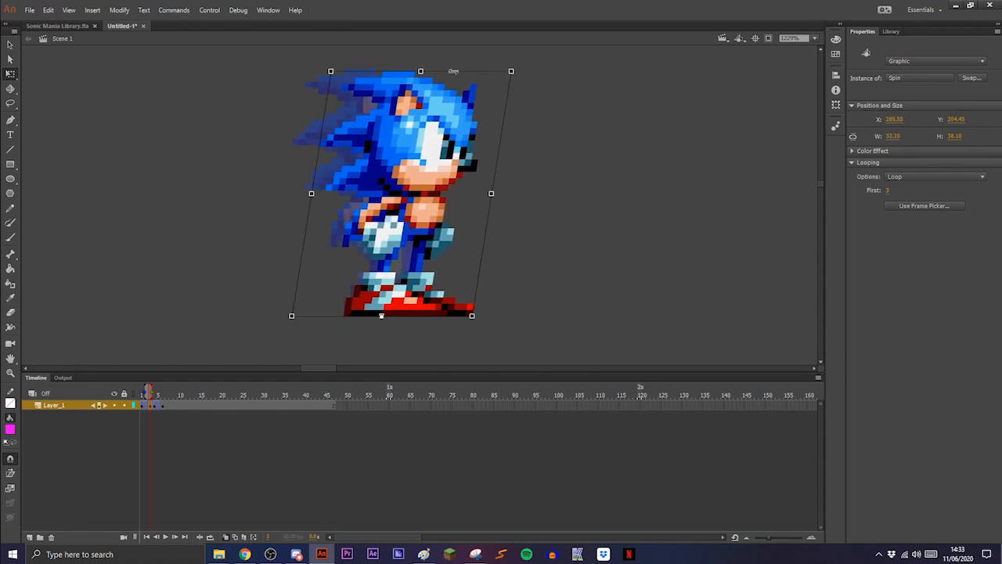
# Try skewing the crouched Sonic on frame 4 slightly forward and play the animation from the first frame
pyautogui.press('.')
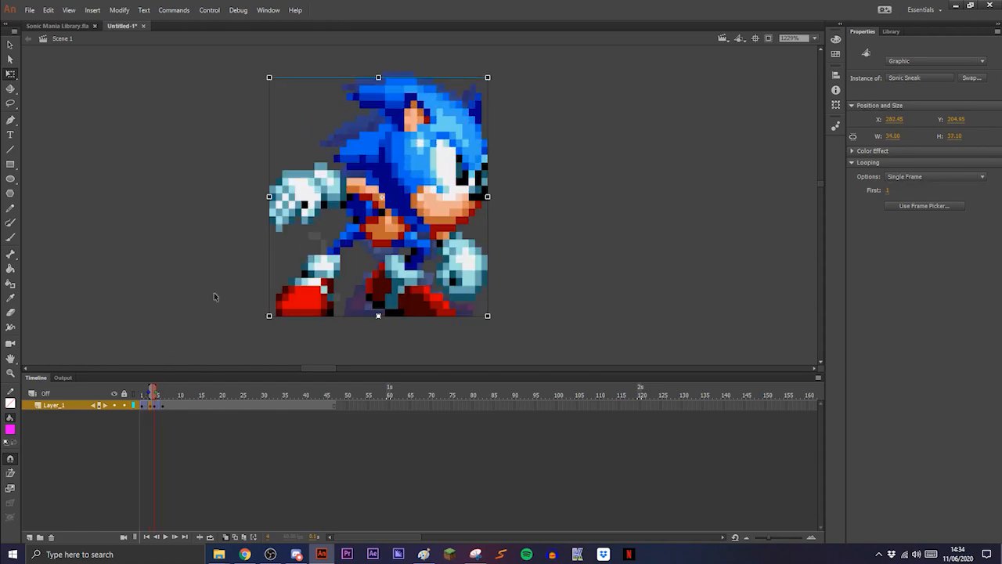
pyautogui.moveTo(419, 76); pyautogui.dragTo(442, 76)
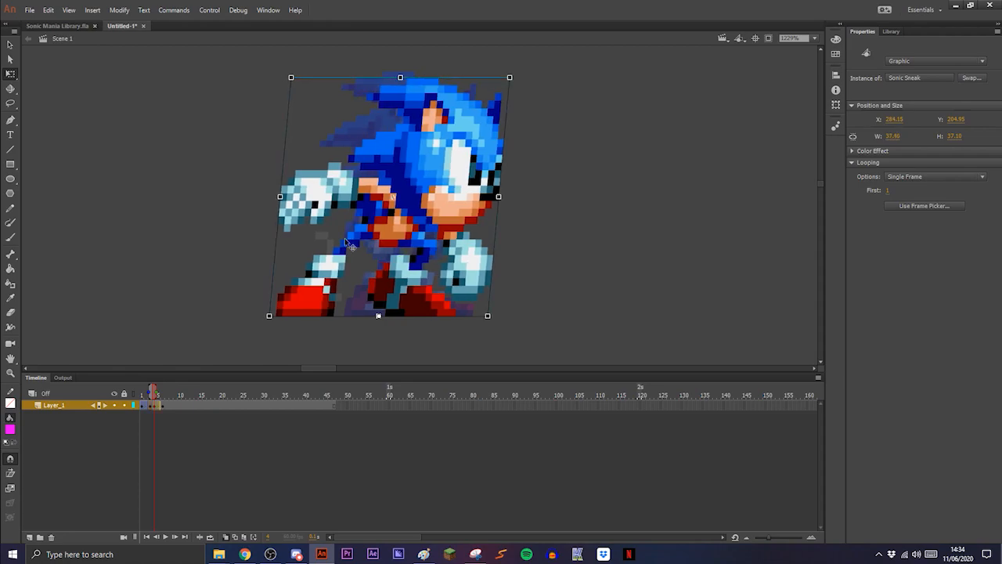
pyautogui.moveTo(166, 393); pyautogui.dragTo(132, 391)
pyautogui.click(165, 536)
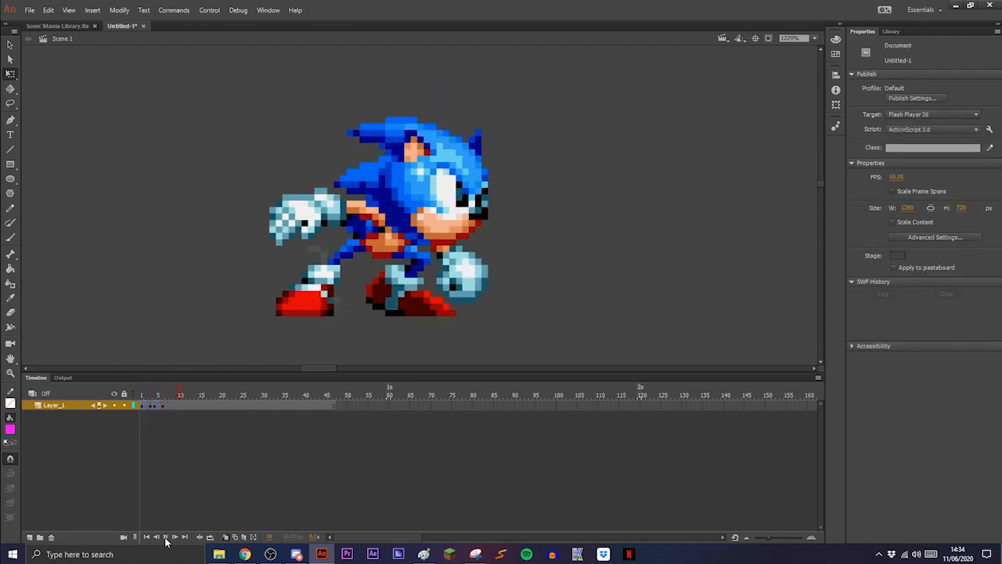
# Straighten the skewed crouched Sonic on frame 4 and lower its height to about 35.4 px
pyautogui.click(158, 396)
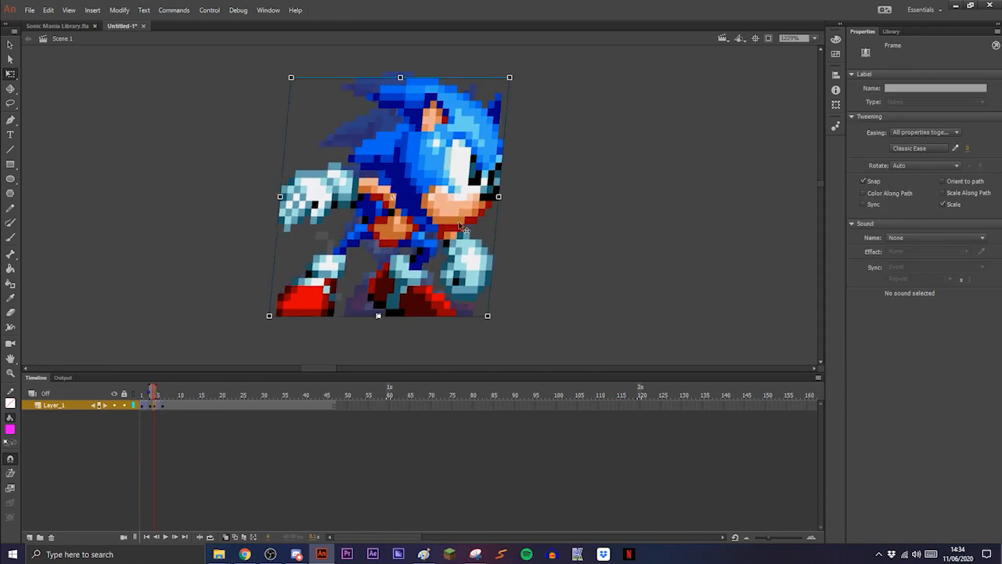
pyautogui.moveTo(425, 77); pyautogui.dragTo(414, 76)
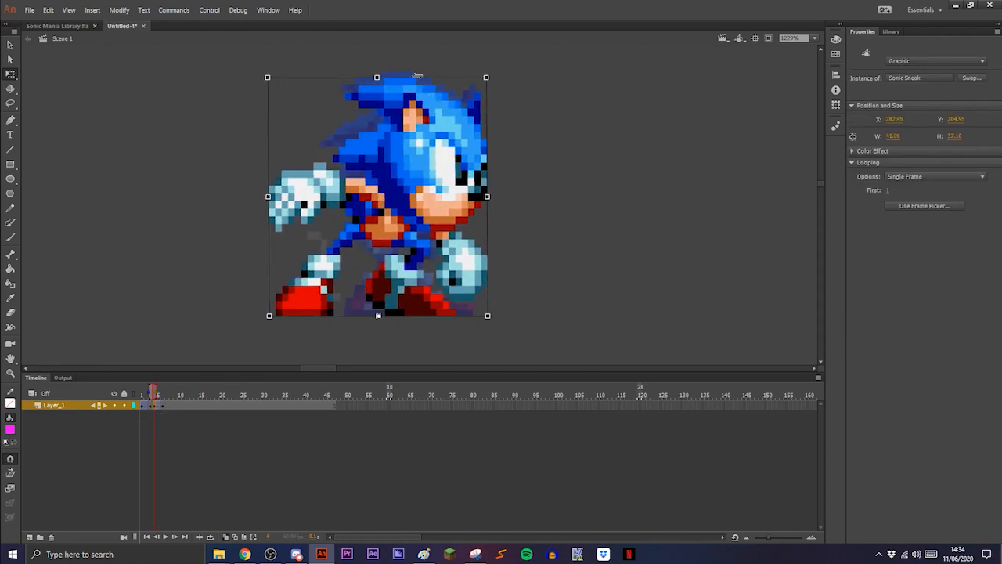
pyautogui.click(154, 394)
pyautogui.moveTo(153, 394)
pyautogui.mouseDown()
pyautogui.moveTo(144, 394)
pyautogui.moveTo(154, 396)
pyautogui.mouseUp()
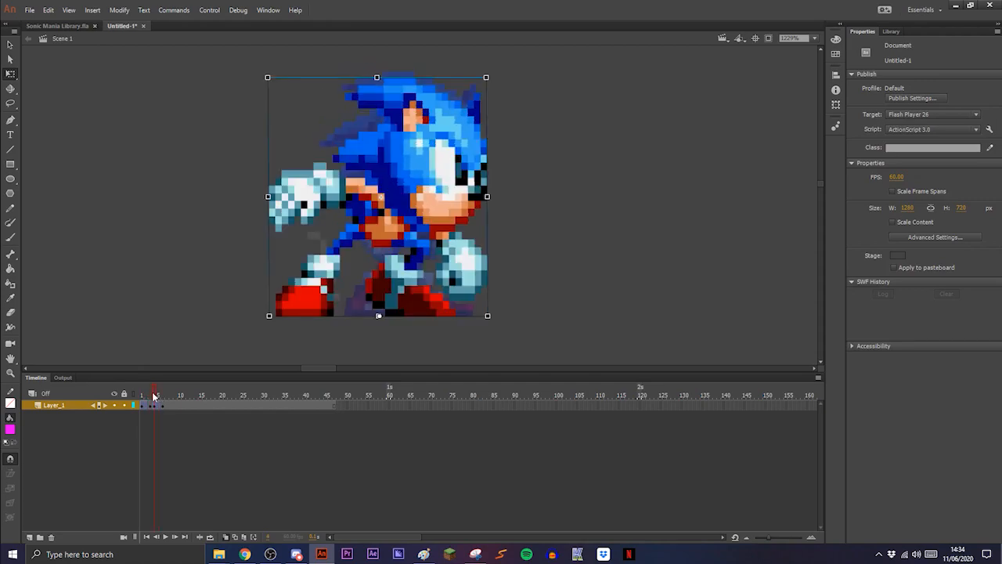
pyautogui.click(153, 405)
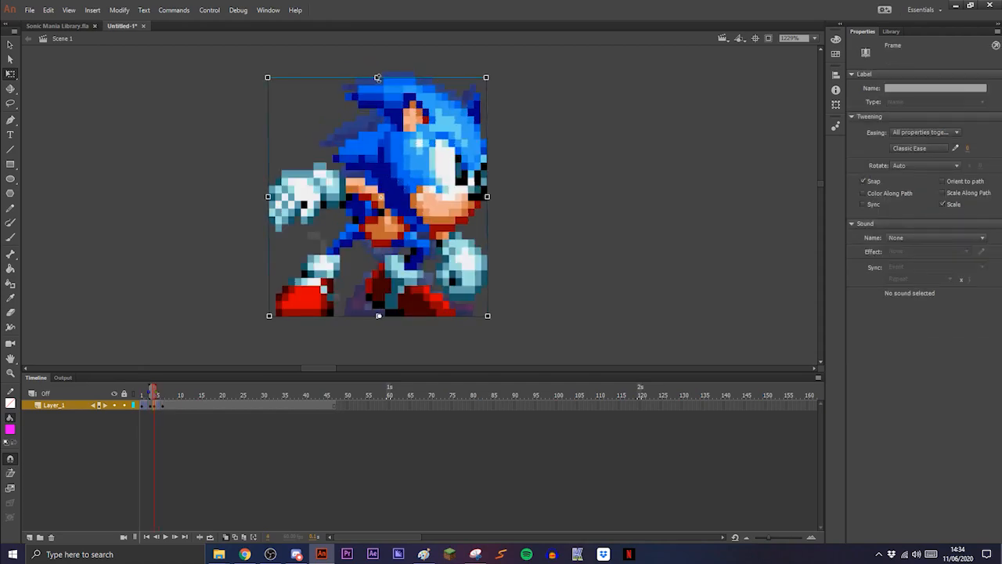
pyautogui.moveTo(378, 77); pyautogui.dragTo(377, 102)
# Replay the animation from frame 1 several times to check the adjusted skew and stretch
pyautogui.moveTo(146, 394); pyautogui.dragTo(56, 395)
pyautogui.click(166, 538)
pyautogui.click(165, 538)
pyautogui.click(160, 537)
pyautogui.click(166, 538)
# Try skewing the crouched Sonic on frame 4 from its bottom edge and undo the distortion
pyautogui.moveTo(167, 391)
pyautogui.mouseDown()
pyautogui.moveTo(111, 391)
pyautogui.moveTo(170, 393)
pyautogui.moveTo(126, 392)
pyautogui.moveTo(167, 394)
pyautogui.moveTo(130, 393)
pyautogui.moveTo(167, 395)
pyautogui.moveTo(136, 394)
pyautogui.moveTo(158, 401)
pyautogui.mouseUp()
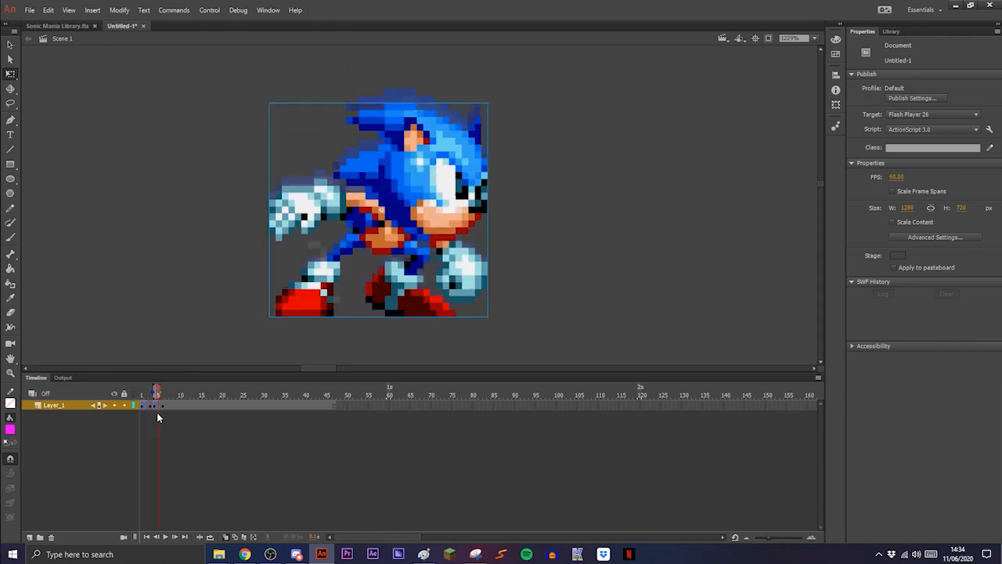
pyautogui.click(155, 407)
pyautogui.moveTo(408, 317); pyautogui.dragTo(414, 317)
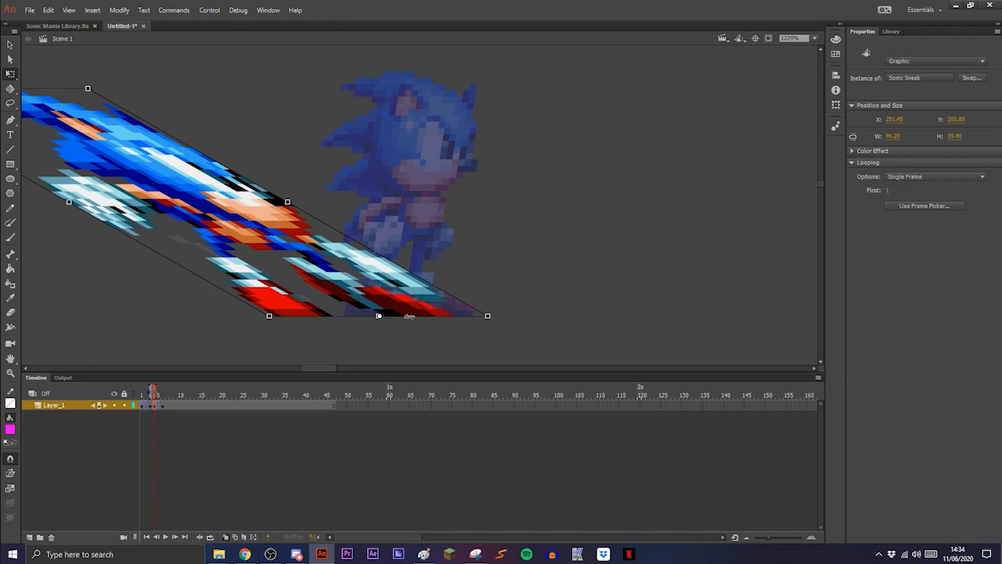
pyautogui.hotkey('ctrl', 'z')
pyautogui.hotkey('ctrl', 'y')
pyautogui.moveTo(346, 317); pyautogui.dragTo(339, 311)
pyautogui.moveTo(183, 388); pyautogui.dragTo(153, 408)
pyautogui.click(161, 162)
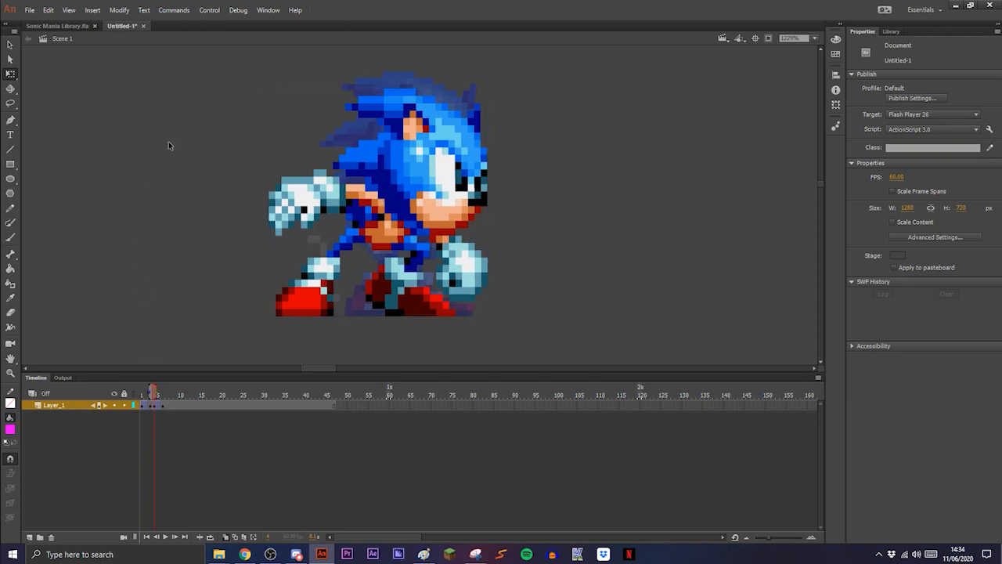
pyautogui.moveTo(225, 392); pyautogui.dragTo(251, 391)
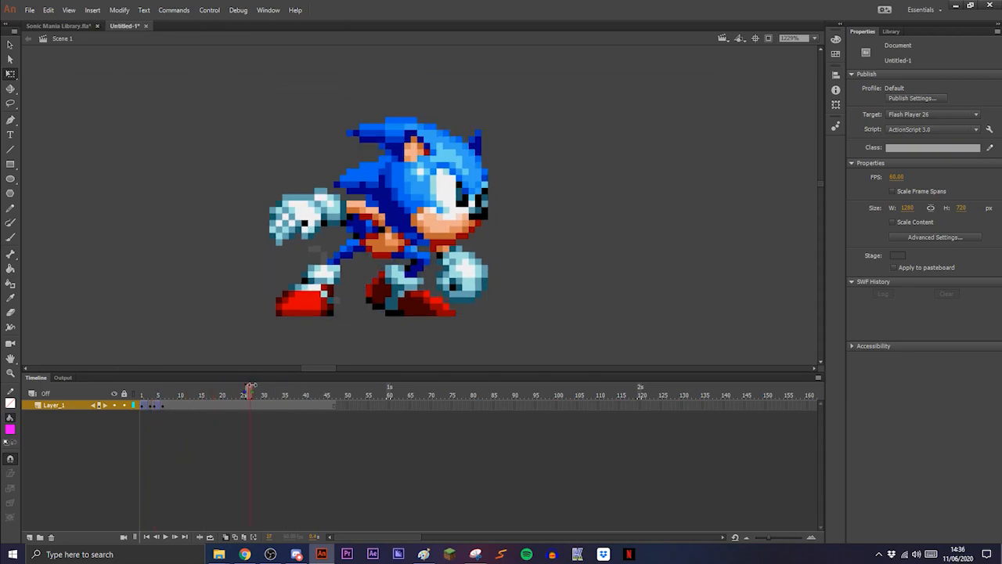
pyautogui.click(216, 392)
pyautogui.moveTo(217, 390); pyautogui.dragTo(197, 376)
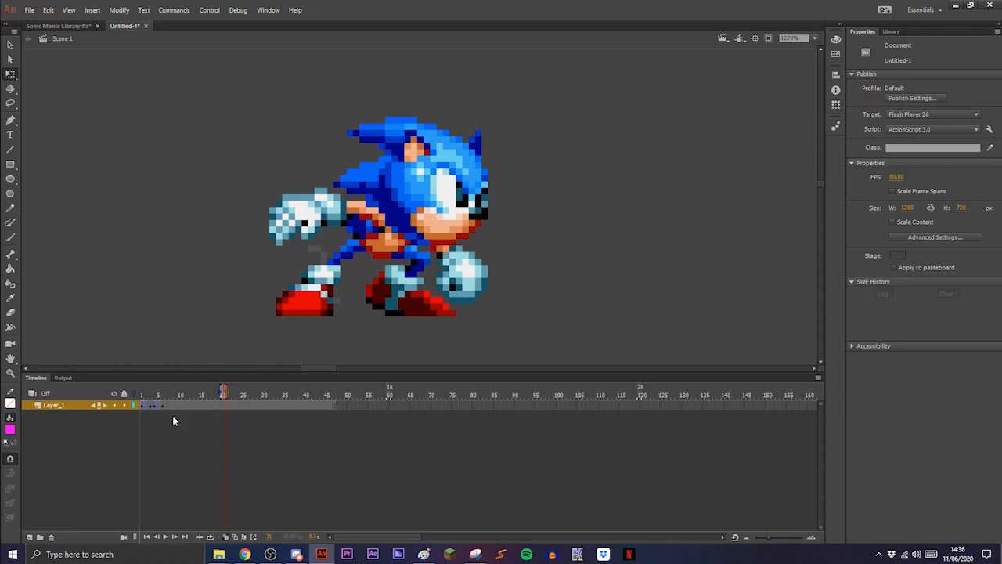
pyautogui.moveTo(201, 419); pyautogui.dragTo(274, 424)
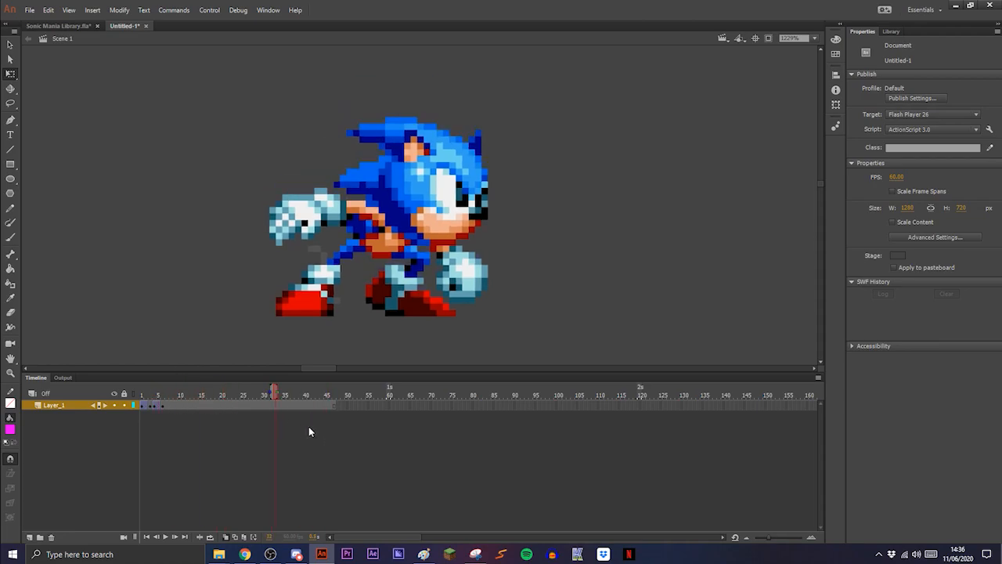